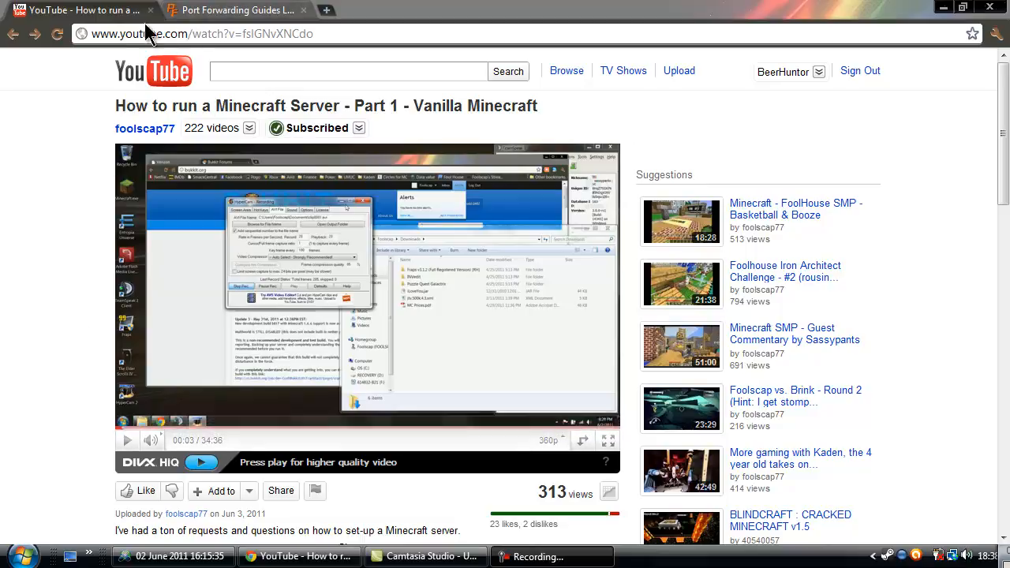
Switch to the portforward.com port forwarding guides tab.
{"action": "left_click", "coordinate": [231, 16]}
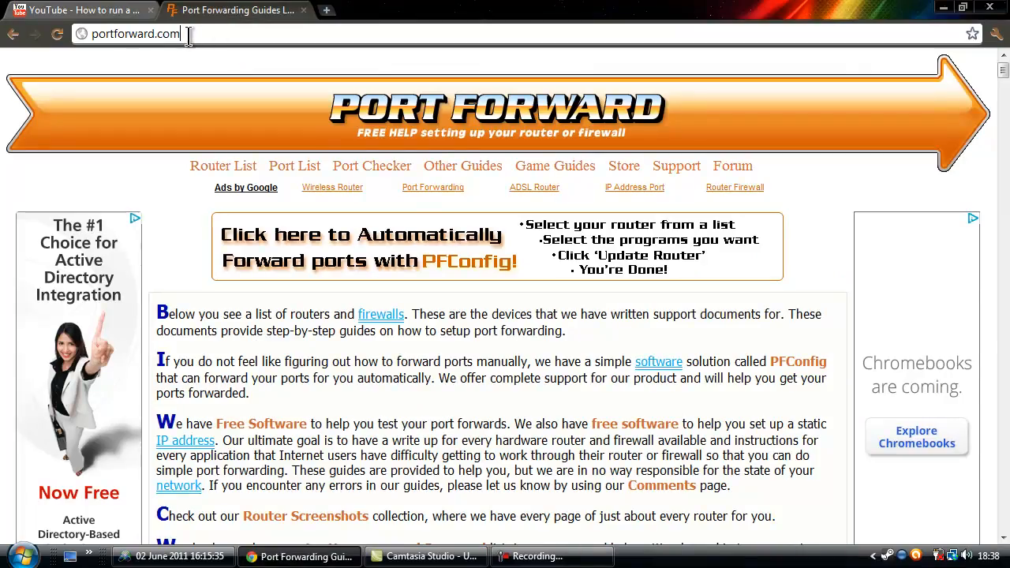
{"action": "left_click_drag", "start_coordinate": [180, 34], "coordinate": [85, 34]}
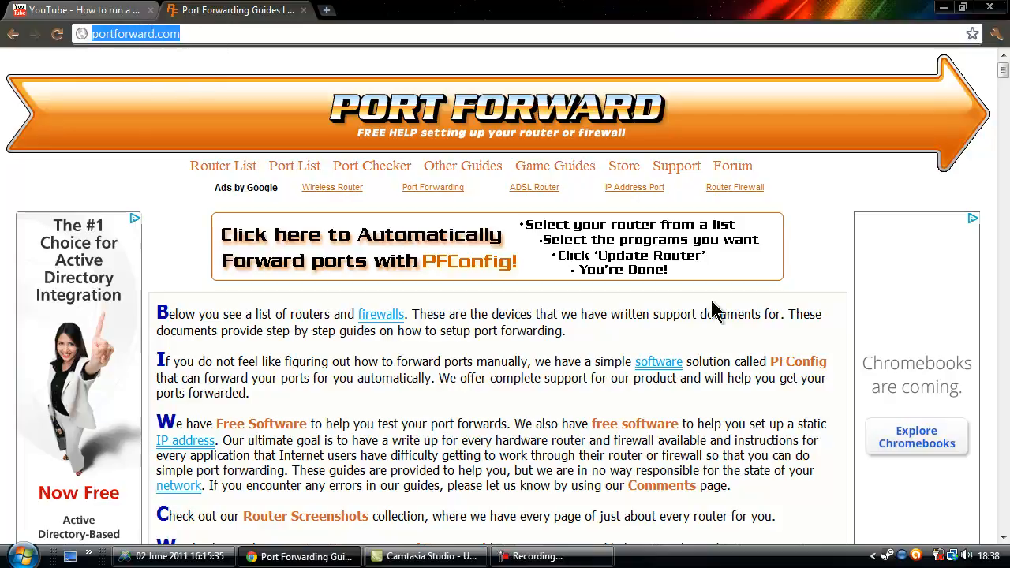
{"action": "left_click", "coordinate": [827, 254]}
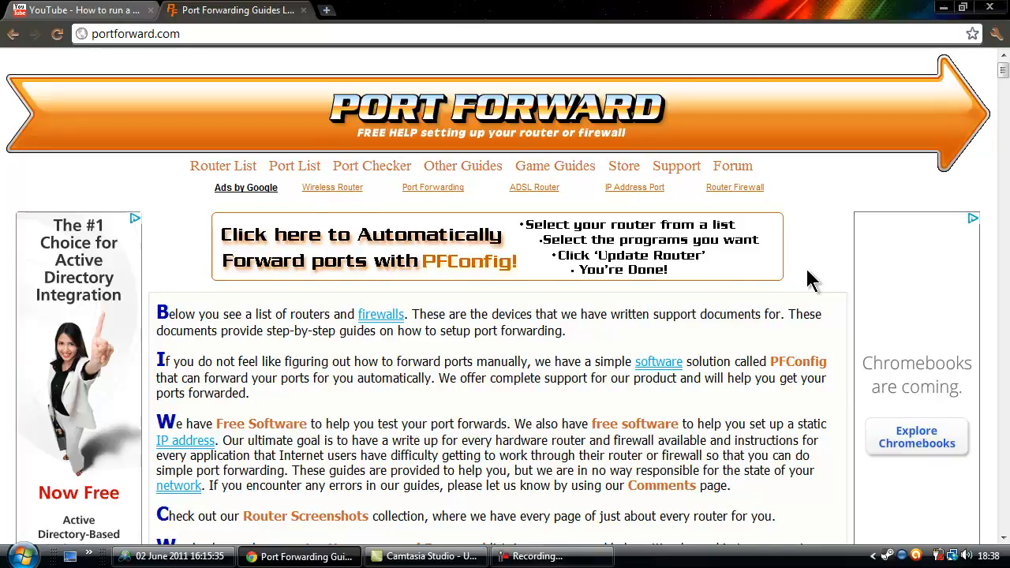
{"action": "scroll", "coordinate": [811, 279], "scroll_direction": "down", "scroll_amount": 1}
{"action": "scroll", "coordinate": [811, 279], "scroll_direction": "down", "scroll_amount": 7}
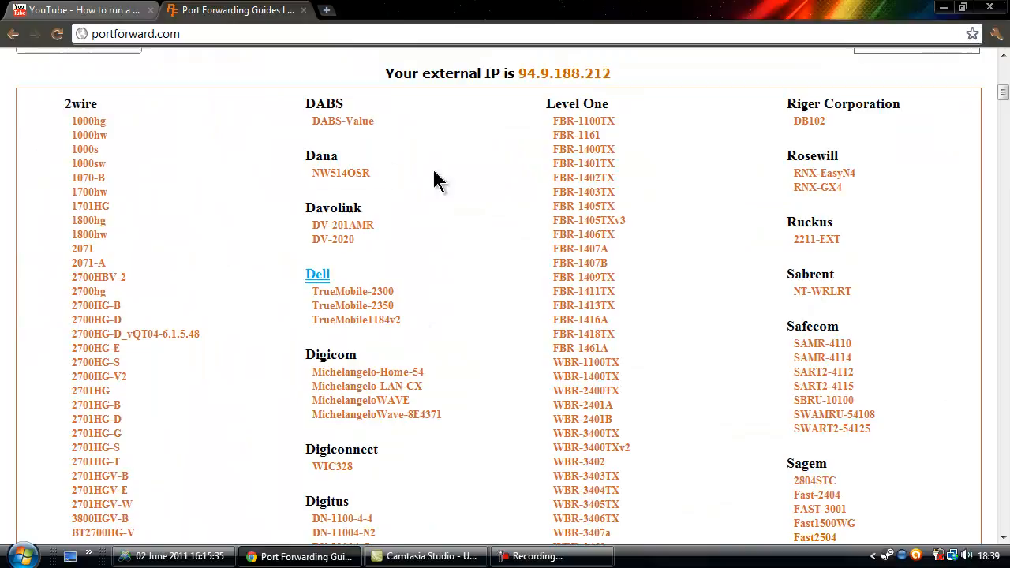
{"action": "scroll", "coordinate": [521, 247], "scroll_direction": "down", "scroll_amount": 4}
{"action": "scroll", "coordinate": [521, 247], "scroll_direction": "up", "scroll_amount": 5}
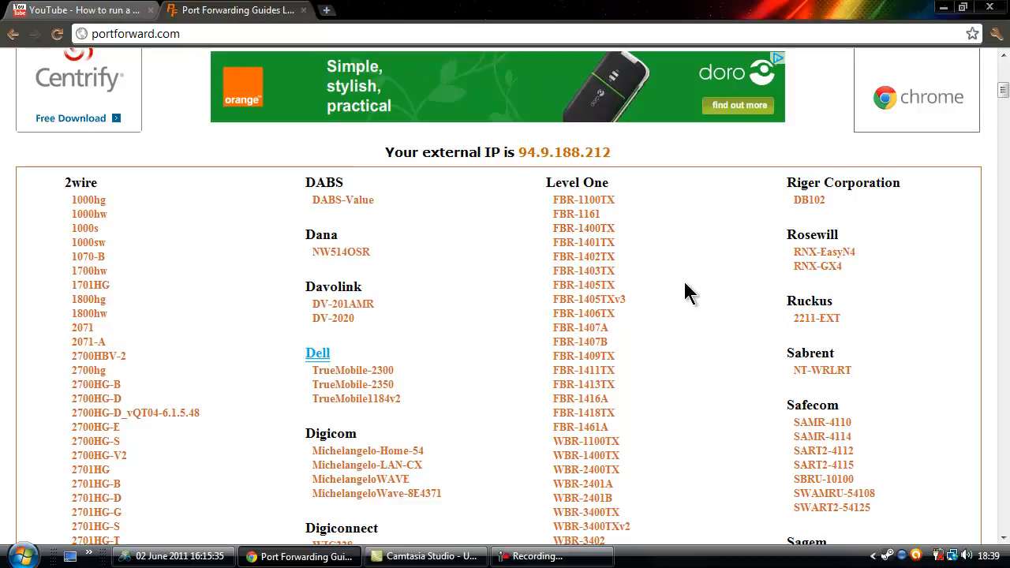
{"action": "scroll", "coordinate": [684, 281], "scroll_direction": "up", "scroll_amount": 6}
{"action": "scroll", "coordinate": [636, 202], "scroll_direction": "down", "scroll_amount": 9}
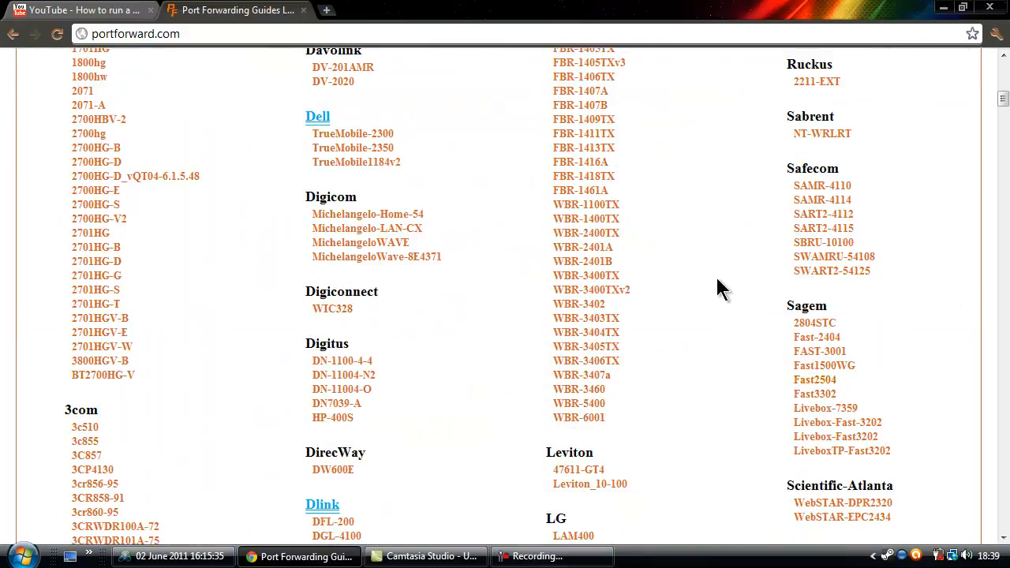
{"action": "scroll", "coordinate": [710, 304], "scroll_direction": "down", "scroll_amount": 3}
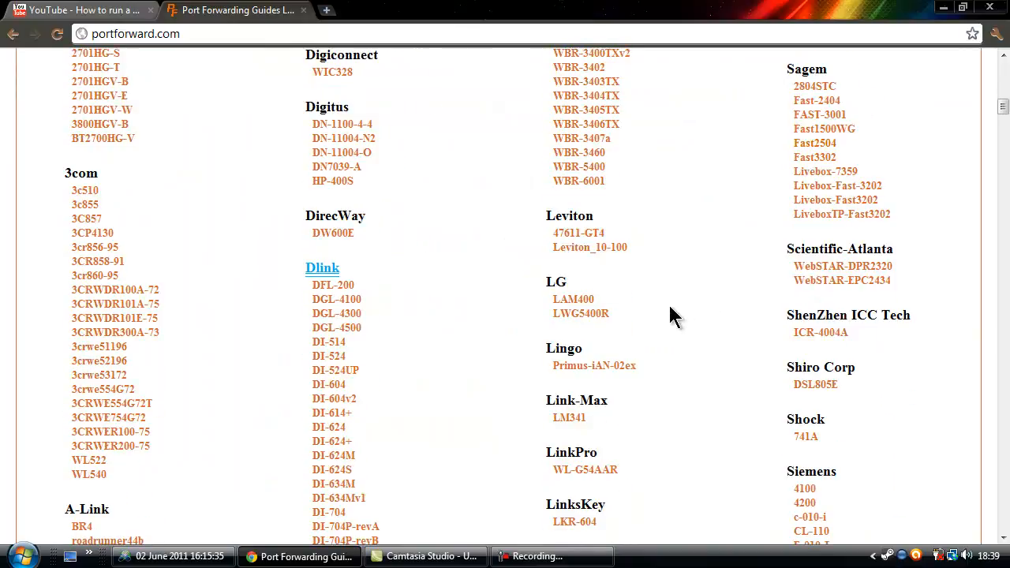
{"action": "scroll", "coordinate": [585, 359], "scroll_direction": "down", "scroll_amount": 3}
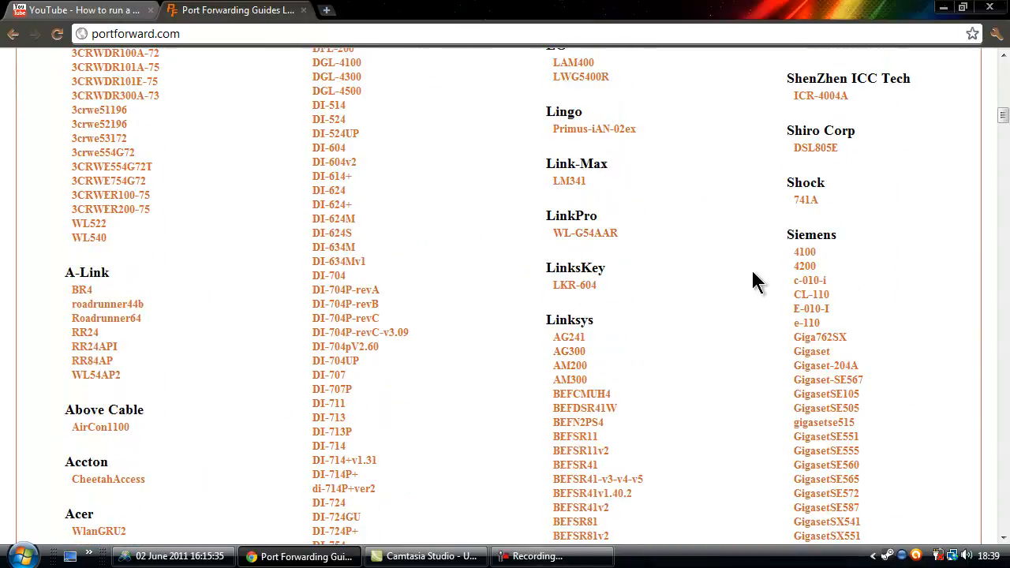
{"action": "scroll", "coordinate": [716, 259], "scroll_direction": "up", "scroll_amount": 4}
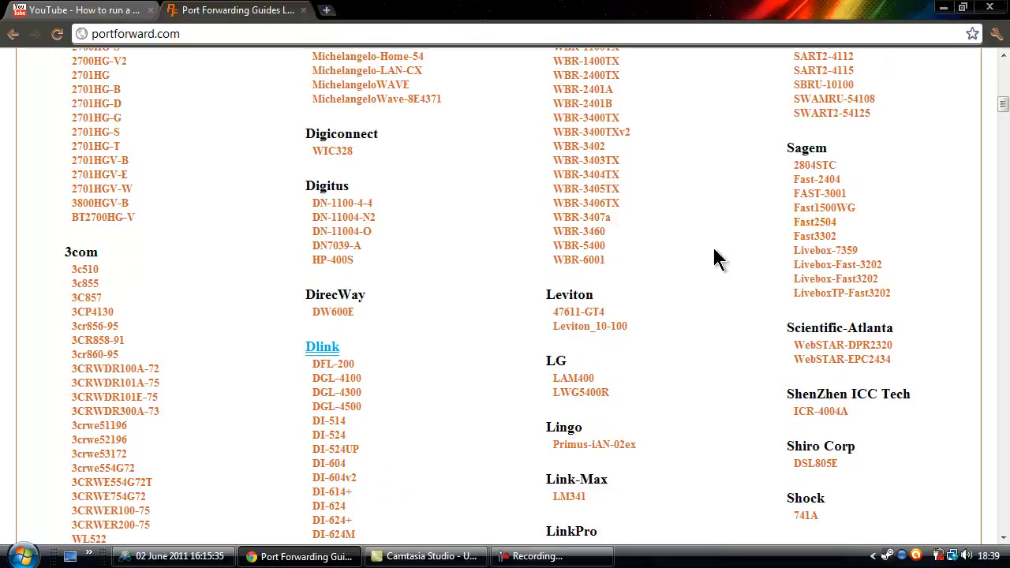
{"action": "scroll", "coordinate": [716, 259], "scroll_direction": "up", "scroll_amount": 3}
{"action": "scroll", "coordinate": [464, 248], "scroll_direction": "up", "scroll_amount": 3}
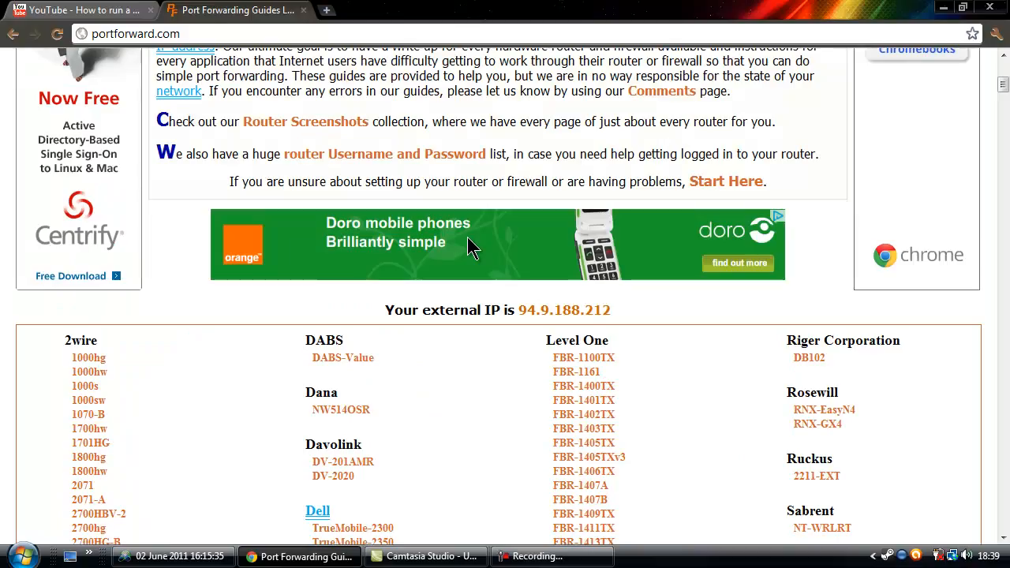
{"action": "scroll", "coordinate": [651, 293], "scroll_direction": "down", "scroll_amount": 20}
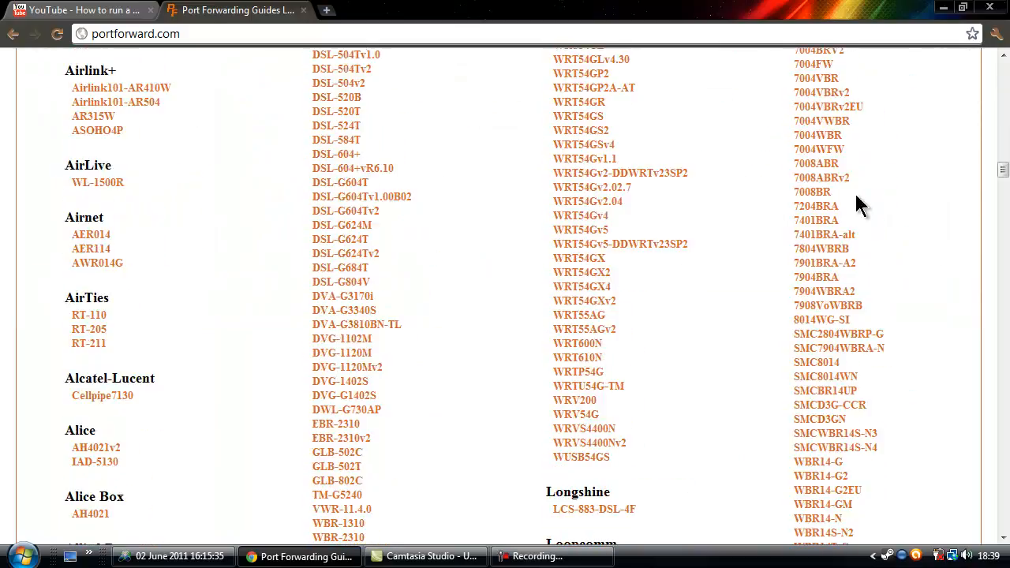
{"action": "scroll", "coordinate": [856, 197], "scroll_direction": "down", "scroll_amount": 15}
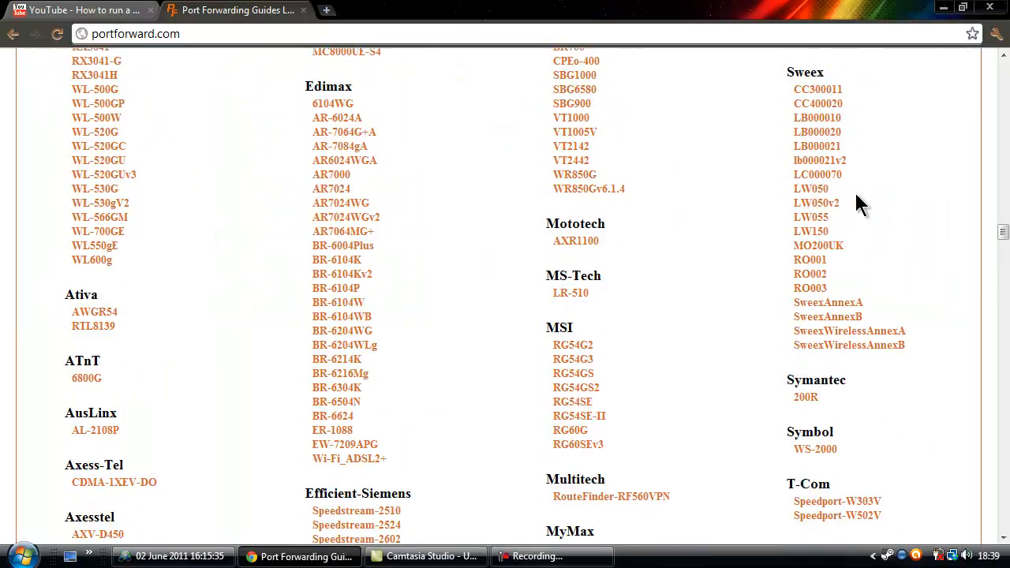
{"action": "scroll", "coordinate": [855, 197], "scroll_direction": "up", "scroll_amount": 20}
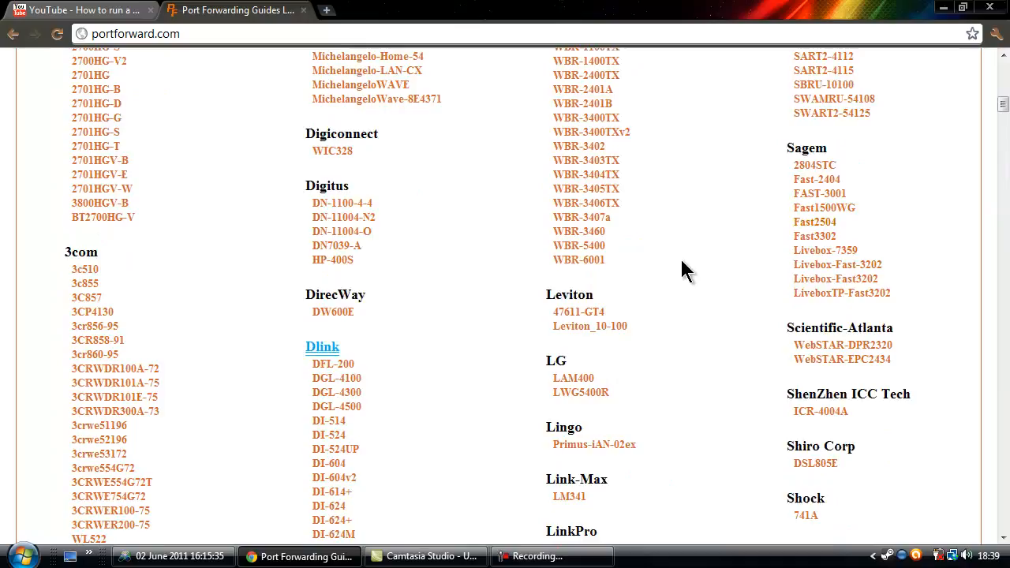
{"action": "scroll", "coordinate": [684, 262], "scroll_direction": "up", "scroll_amount": 5}
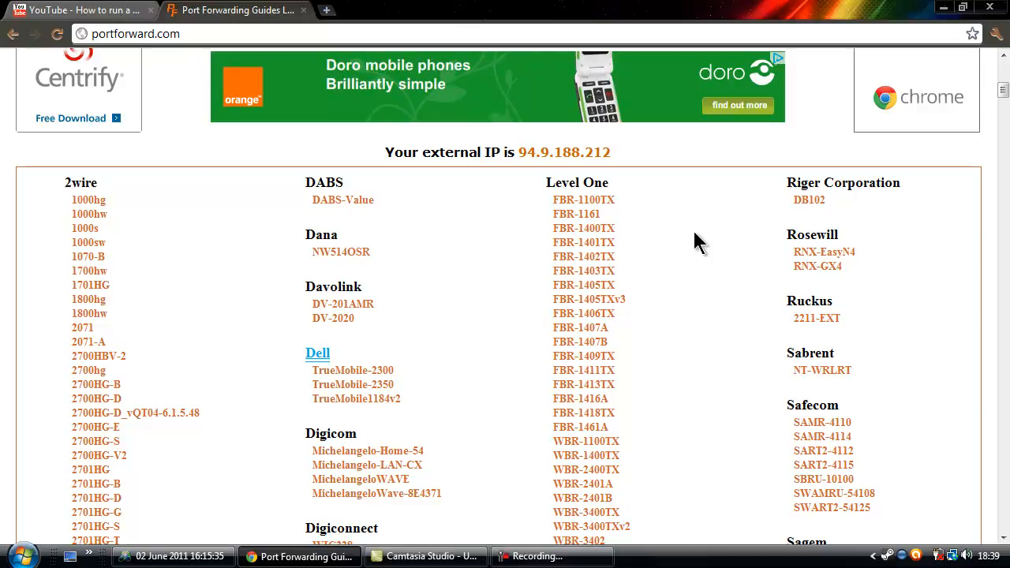
{"action": "scroll", "coordinate": [663, 275], "scroll_direction": "down", "scroll_amount": 3}
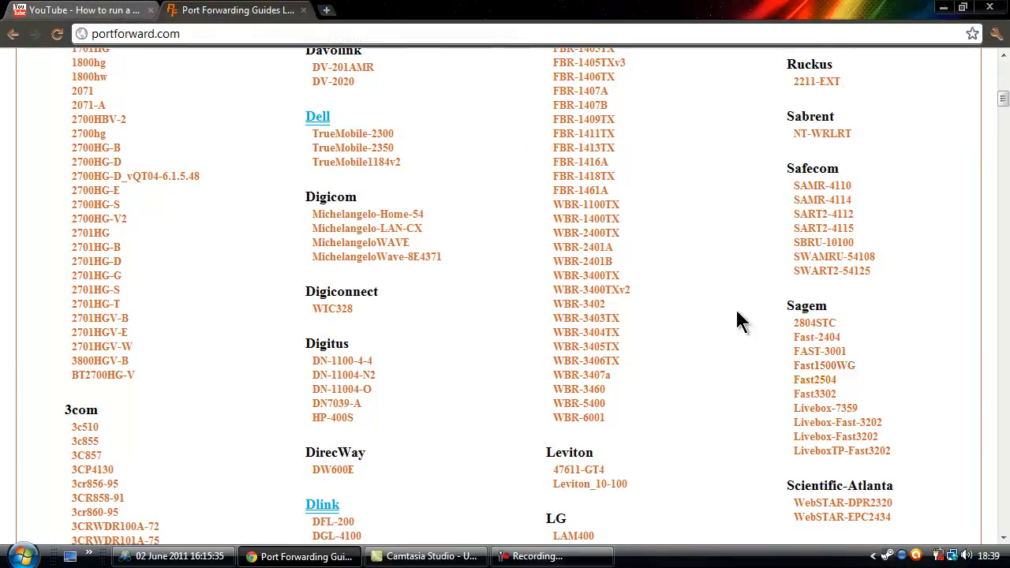
Open the Sagem Fast2504 guide list, skipping the PFConfig advertisement.
{"action": "left_click", "coordinate": [816, 381]}
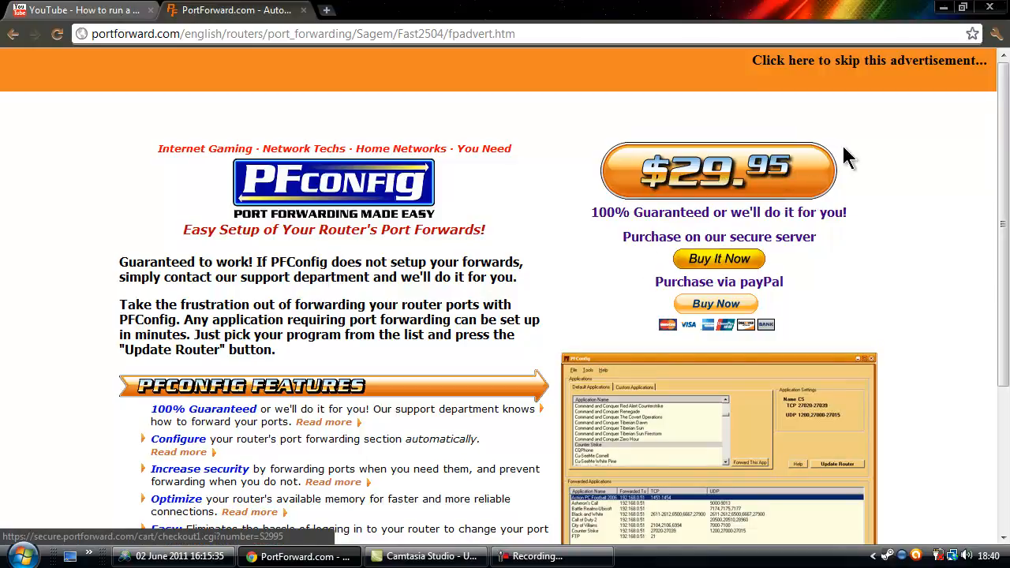
{"action": "left_click", "coordinate": [945, 67]}
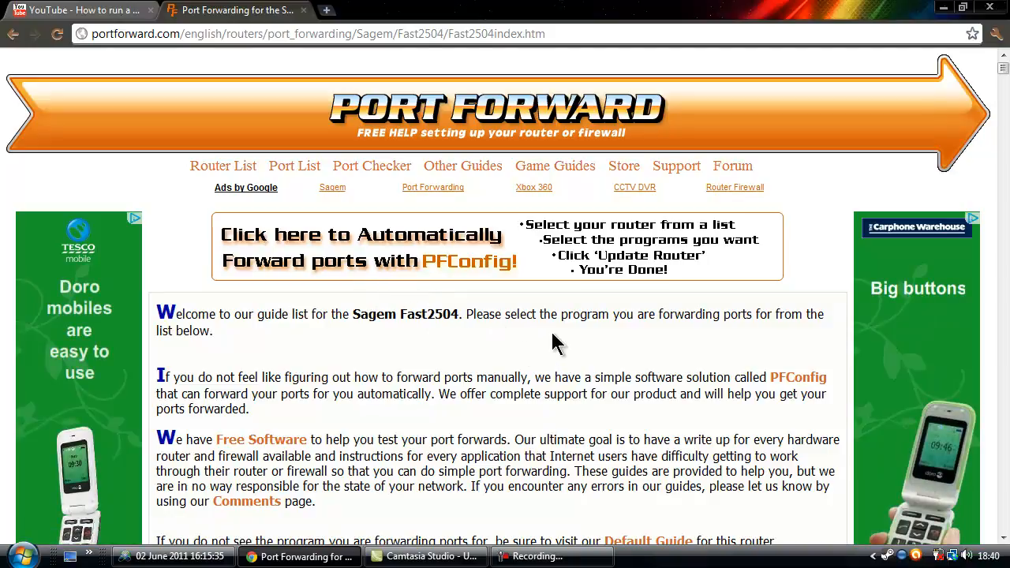
Search the Fast2504 program list for 'Minecraft' to find the Minecraft Server entry.
{"action": "scroll", "coordinate": [563, 324], "scroll_direction": "down", "scroll_amount": 1}
{"action": "scroll", "coordinate": [572, 323], "scroll_direction": "down", "scroll_amount": 20}
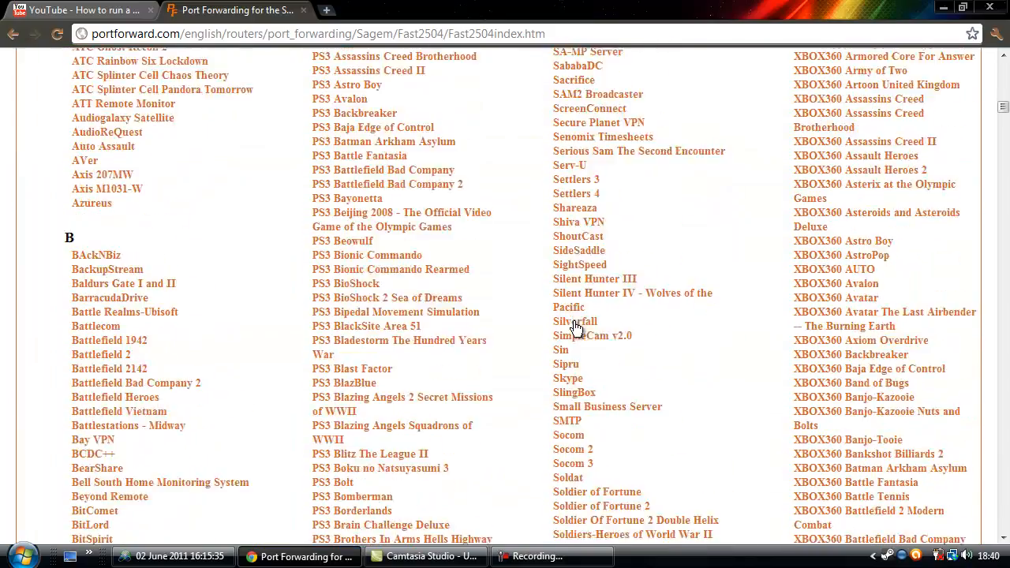
{"action": "scroll", "coordinate": [576, 328], "scroll_direction": "down", "scroll_amount": 12}
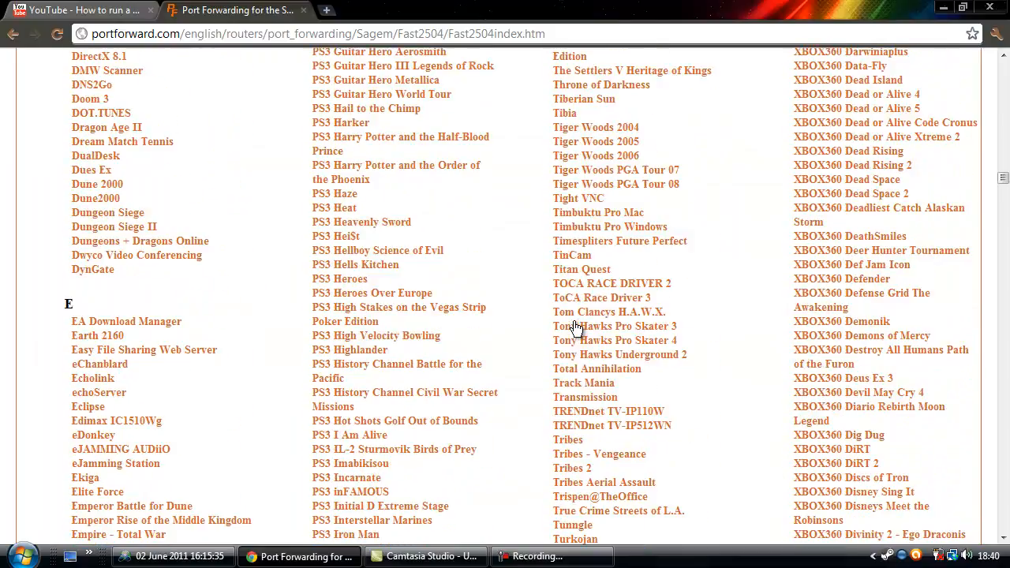
{"action": "scroll", "coordinate": [571, 315], "scroll_direction": "up", "scroll_amount": 4}
{"action": "scroll", "coordinate": [572, 306], "scroll_direction": "up", "scroll_amount": 15}
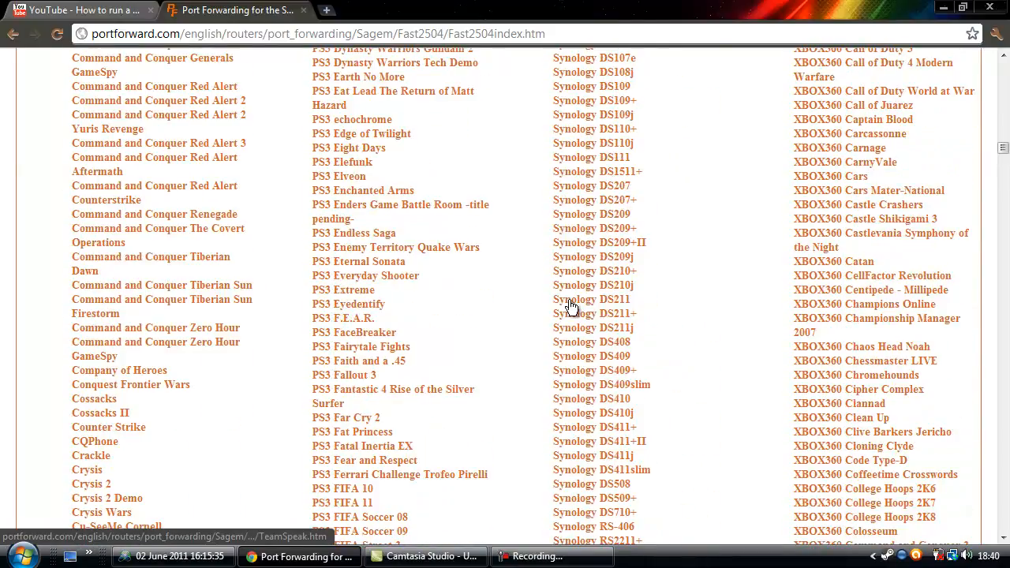
{"action": "scroll", "coordinate": [570, 306], "scroll_direction": "up", "scroll_amount": 15}
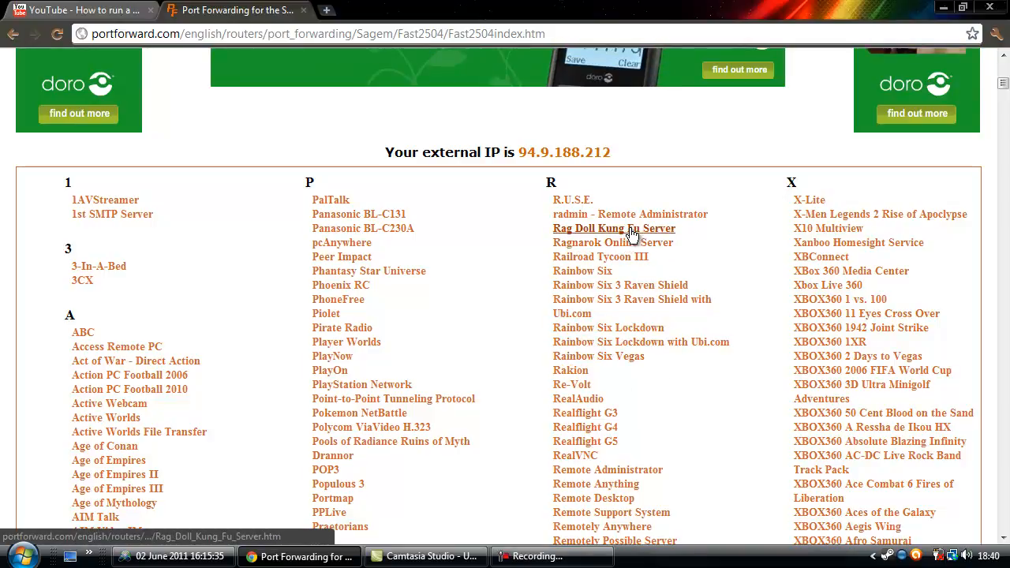
{"action": "scroll", "coordinate": [394, 481], "scroll_direction": "down", "scroll_amount": 3}
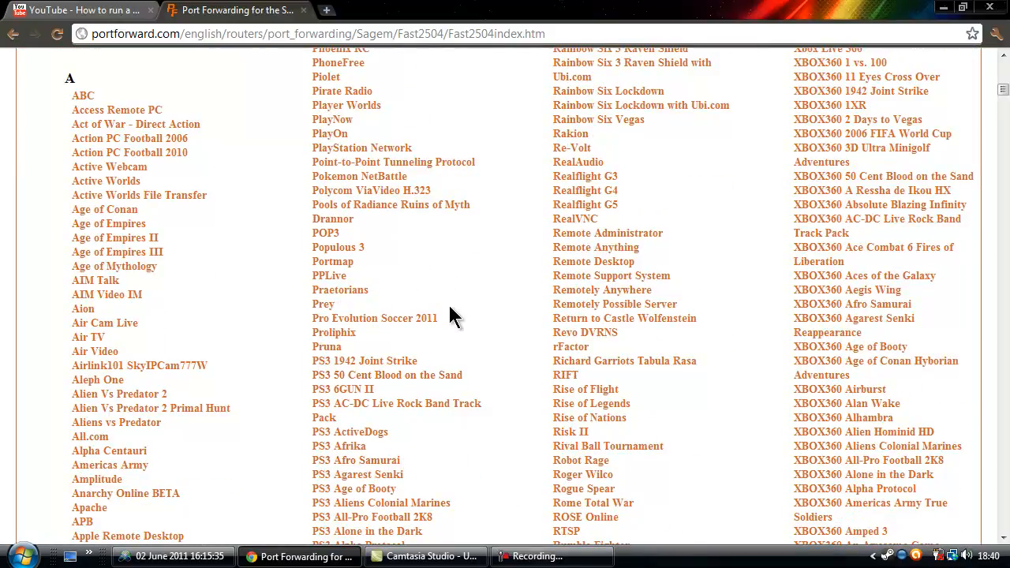
{"action": "key", "text": "ctrl+f"}
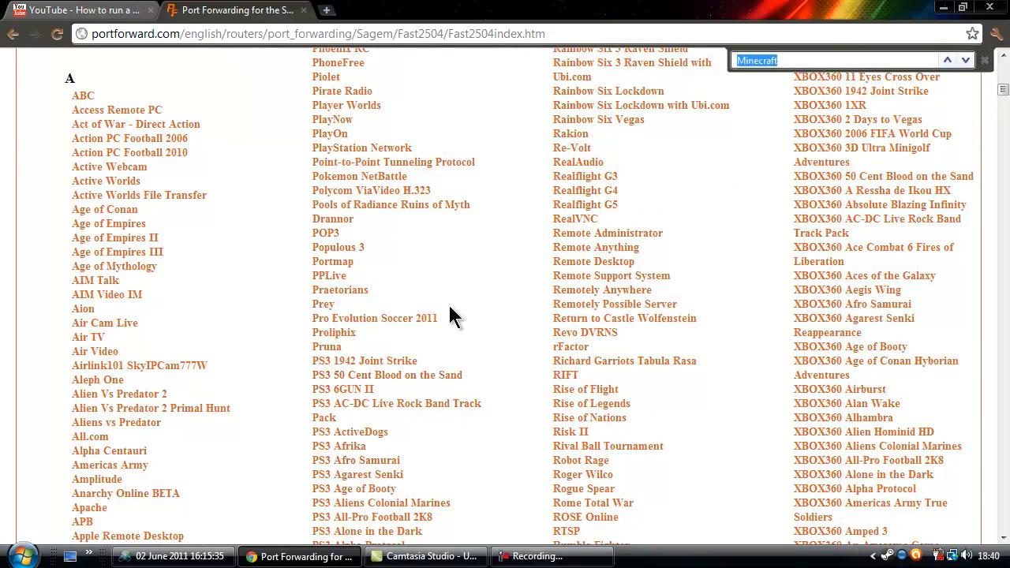
{"action": "type", "text": "Minecraft"}
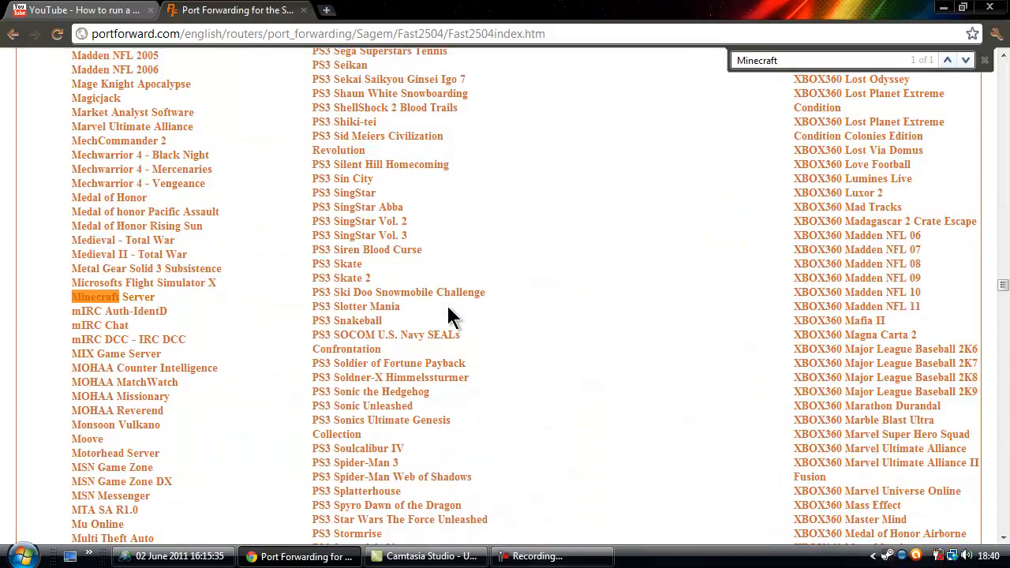
Open the Minecraft Server guide and review its firewall and router login screenshots.
{"action": "left_click", "coordinate": [135, 298]}
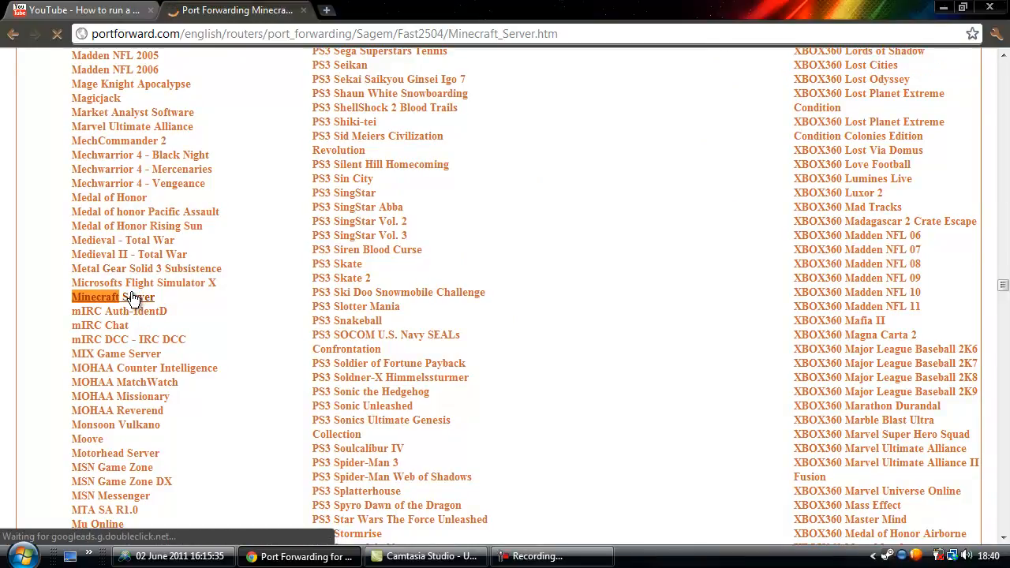
{"action": "scroll", "coordinate": [688, 371], "scroll_direction": "down", "scroll_amount": 4}
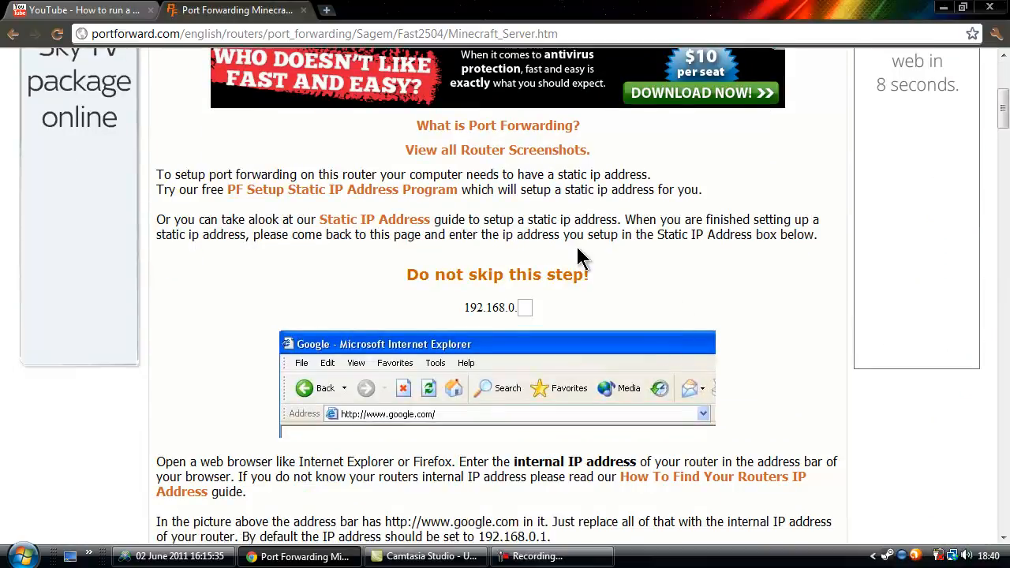
{"action": "scroll", "coordinate": [577, 249], "scroll_direction": "down", "scroll_amount": 9}
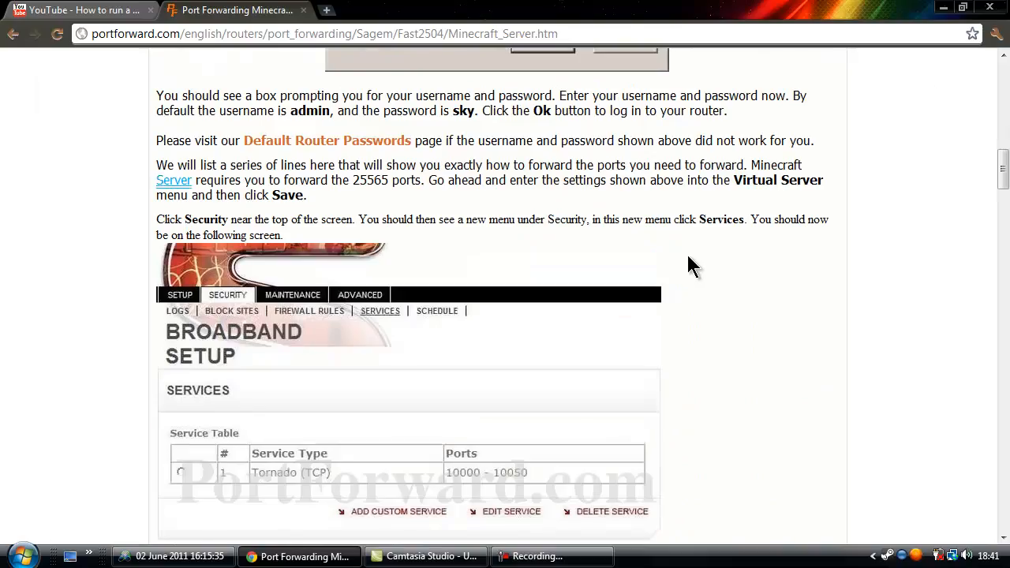
{"action": "scroll", "coordinate": [688, 257], "scroll_direction": "down", "scroll_amount": 14}
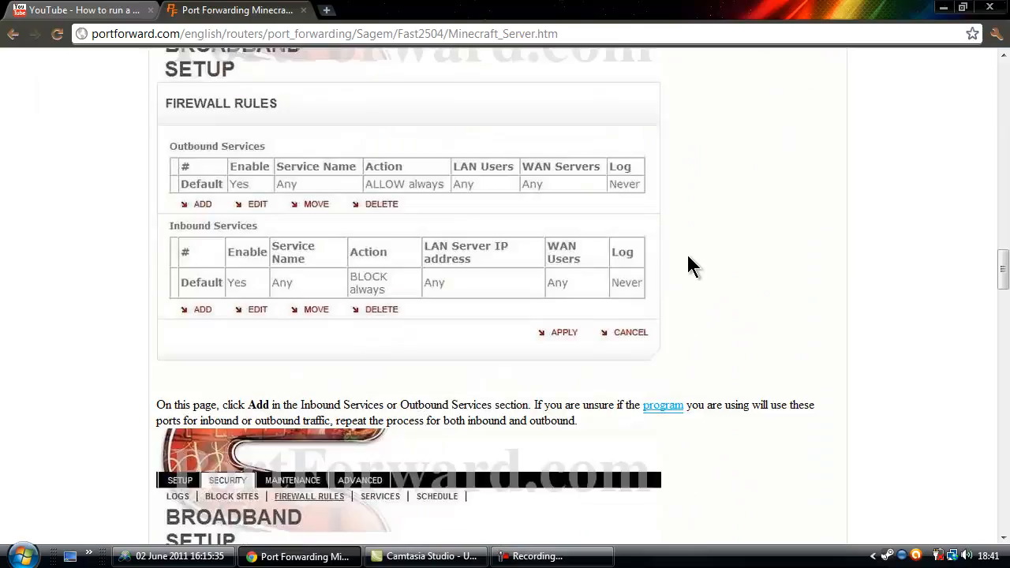
{"action": "scroll", "coordinate": [688, 255], "scroll_direction": "down", "scroll_amount": 15}
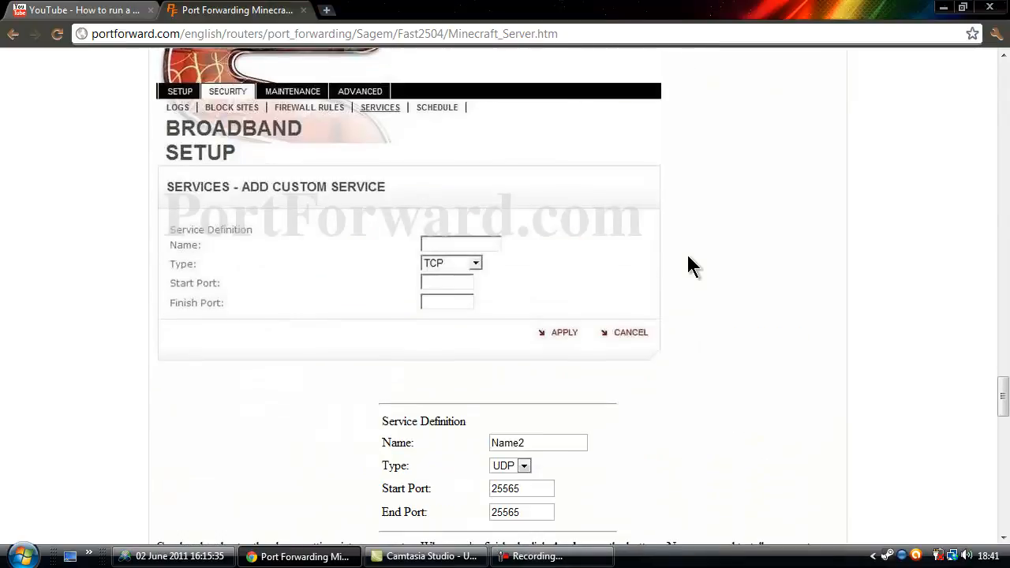
{"action": "scroll", "coordinate": [688, 256], "scroll_direction": "down", "scroll_amount": 6}
{"action": "scroll", "coordinate": [686, 252], "scroll_direction": "down", "scroll_amount": 5}
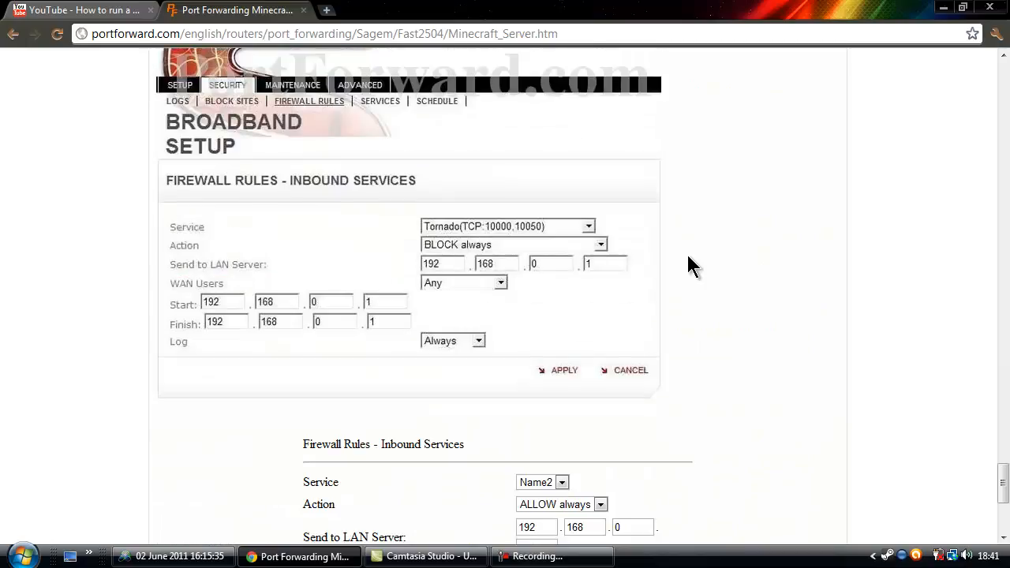
{"action": "scroll", "coordinate": [686, 252], "scroll_direction": "up", "scroll_amount": 1}
{"action": "scroll", "coordinate": [687, 252], "scroll_direction": "down", "scroll_amount": 4}
{"action": "scroll", "coordinate": [685, 267], "scroll_direction": "down", "scroll_amount": 1}
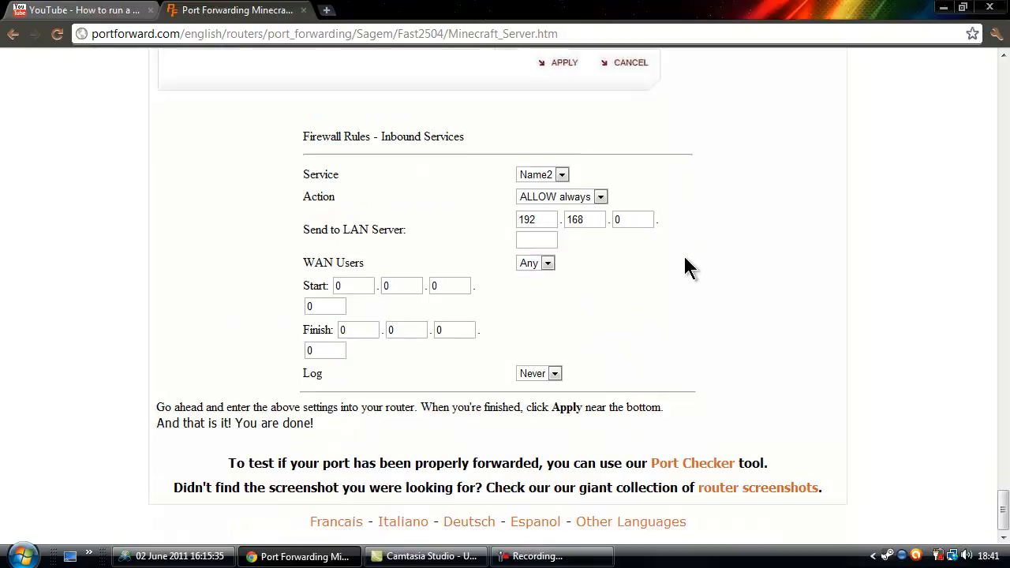
{"action": "scroll", "coordinate": [685, 267], "scroll_direction": "up", "scroll_amount": 20}
{"action": "scroll", "coordinate": [685, 258], "scroll_direction": "down", "scroll_amount": 5}
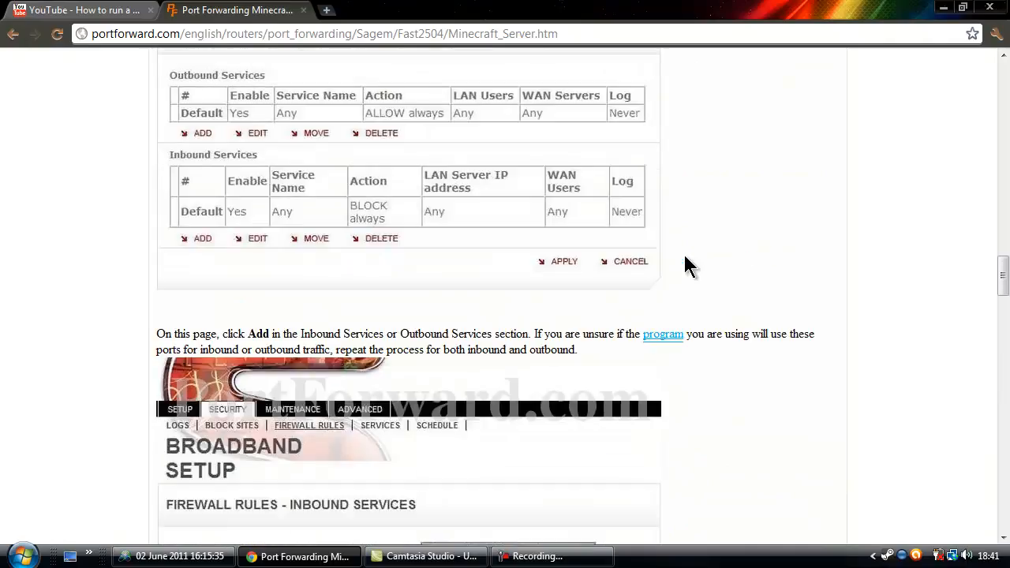
{"action": "scroll", "coordinate": [684, 258], "scroll_direction": "up", "scroll_amount": 20}
{"action": "scroll", "coordinate": [686, 259], "scroll_direction": "down", "scroll_amount": 4}
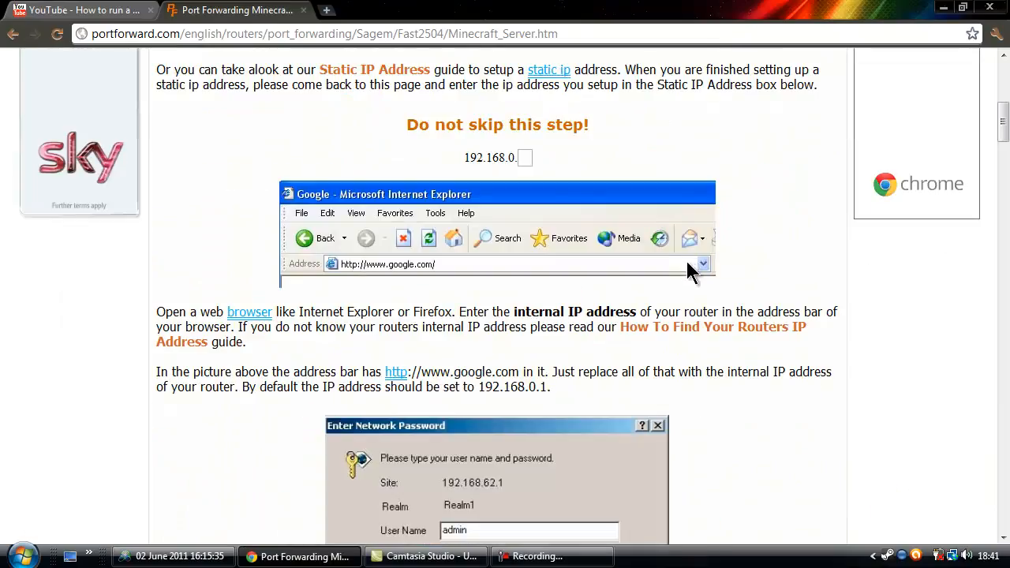
{"action": "scroll", "coordinate": [334, 162], "scroll_direction": "up", "scroll_amount": 2}
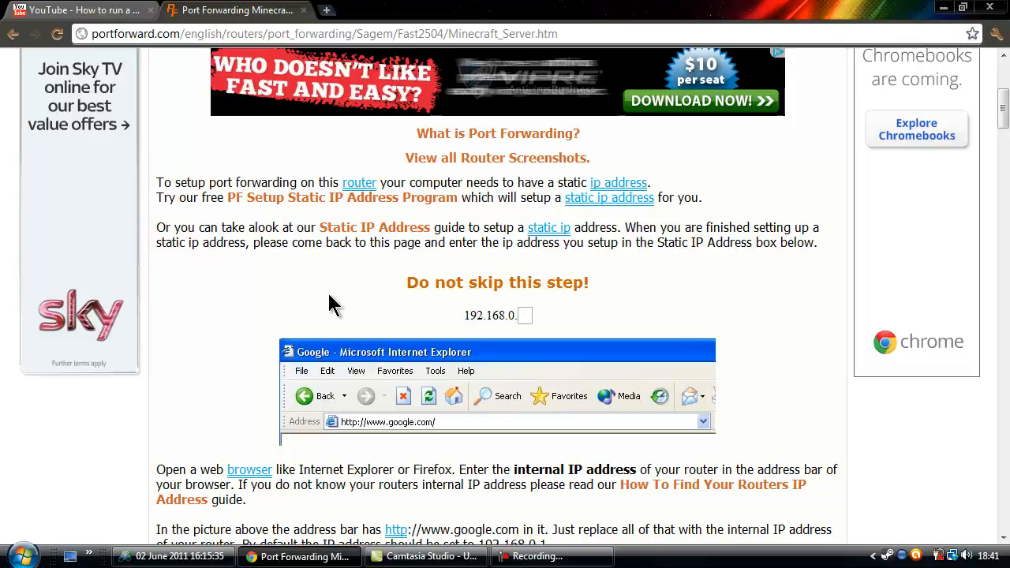
{"action": "scroll", "coordinate": [229, 331], "scroll_direction": "down", "scroll_amount": 2}
{"action": "scroll", "coordinate": [228, 337], "scroll_direction": "down", "scroll_amount": 1}
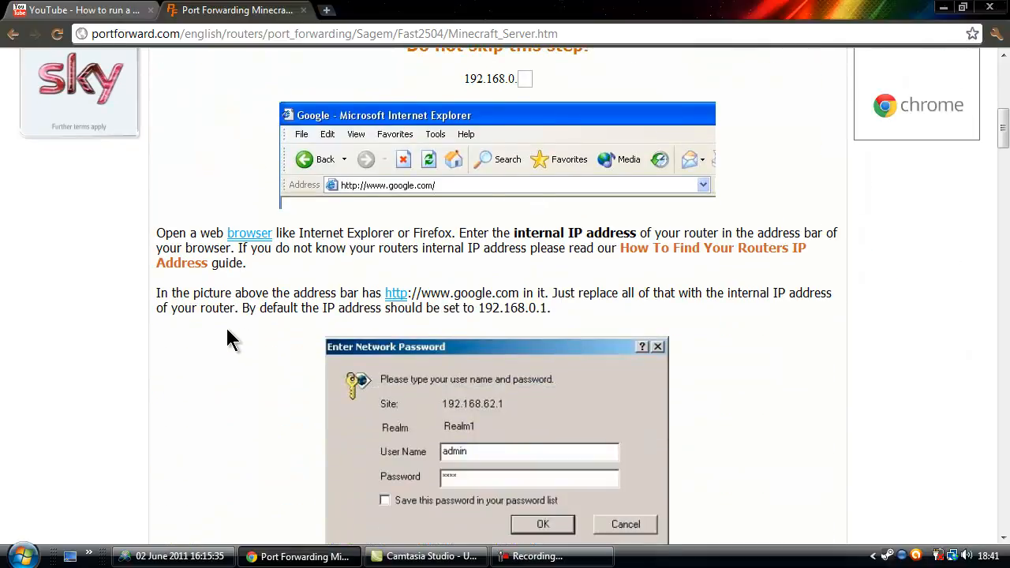
{"action": "scroll", "coordinate": [227, 339], "scroll_direction": "down", "scroll_amount": 2}
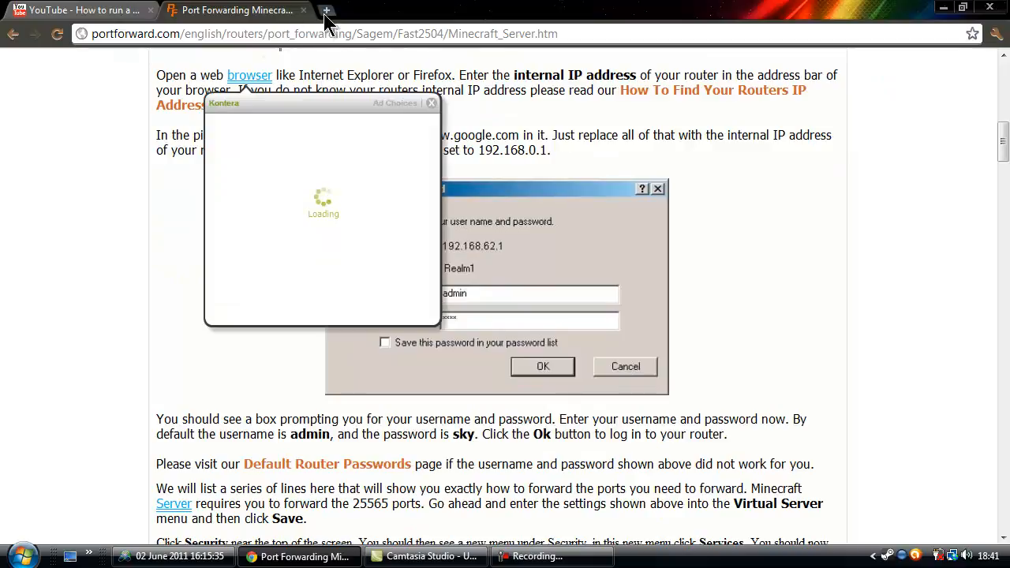
{"action": "scroll", "coordinate": [765, 236], "scroll_direction": "down", "scroll_amount": 4}
{"action": "scroll", "coordinate": [768, 239], "scroll_direction": "up", "scroll_amount": 5}
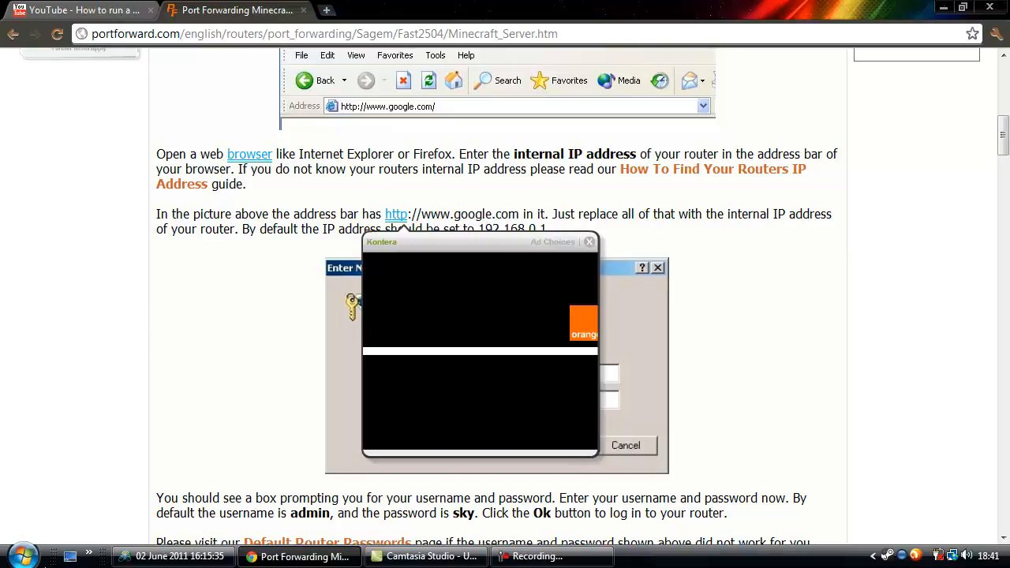
Launch a Command Prompt by searching cmd from the Start menu.
{"action": "left_click", "coordinate": [24, 555]}
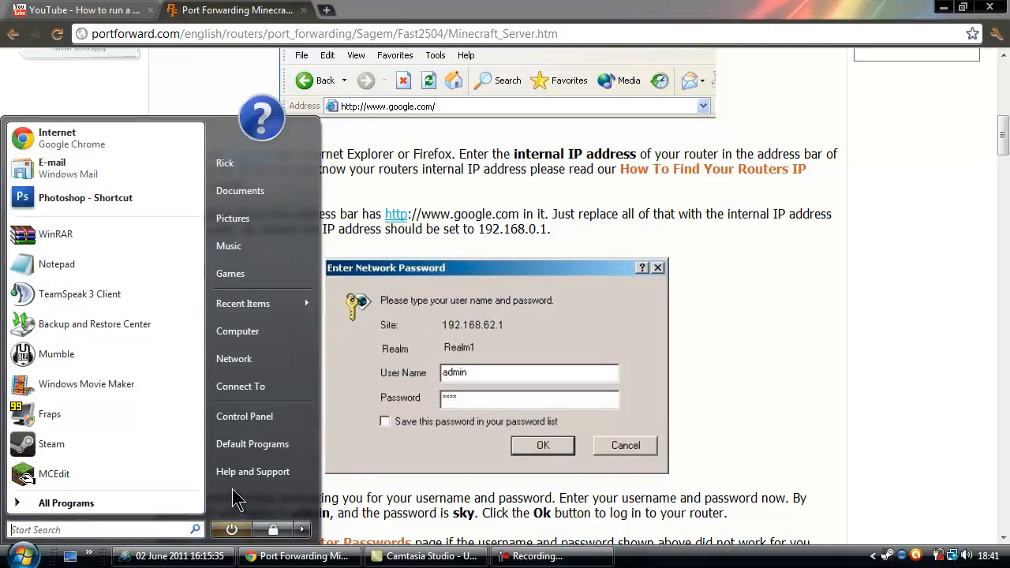
{"action": "left_click", "coordinate": [152, 526]}
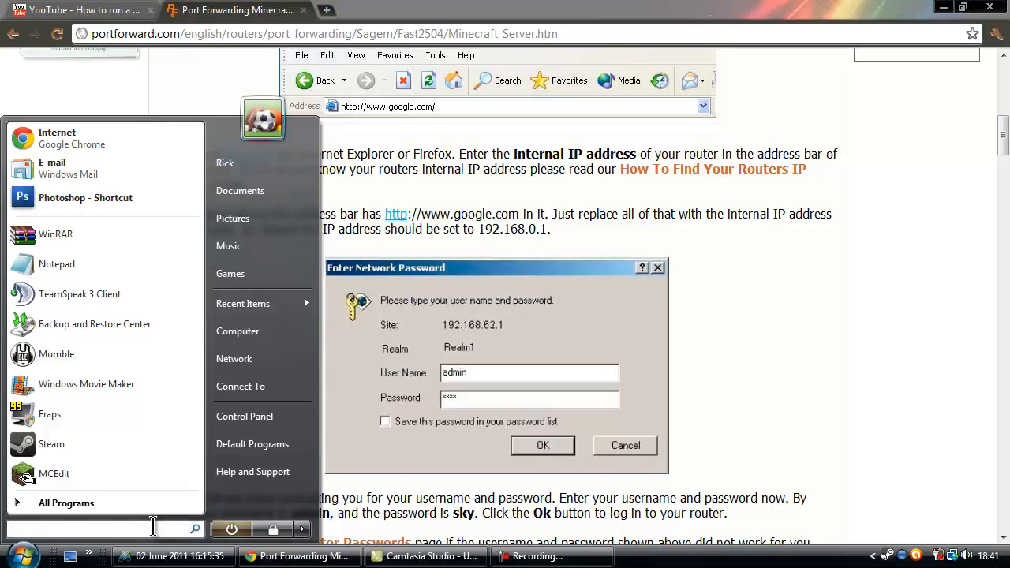
{"action": "type", "text": "cmd"}
{"action": "key", "text": "Return"}
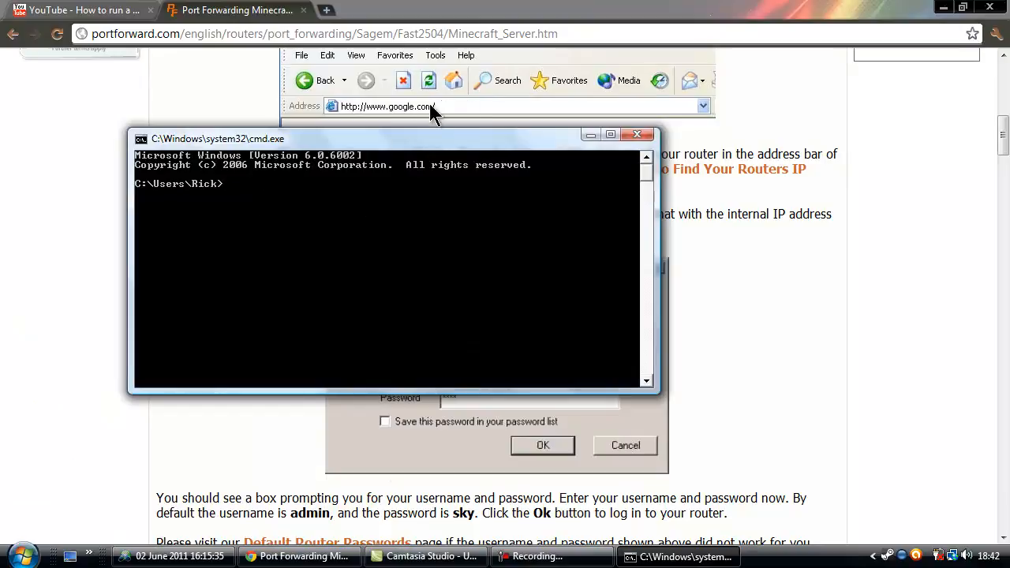
Run ipconfig to show IPv4 address 192.168.0.8 and default gateway 192.168.0.1.
{"action": "left_click_drag", "start_coordinate": [425, 144], "coordinate": [515, 143]}
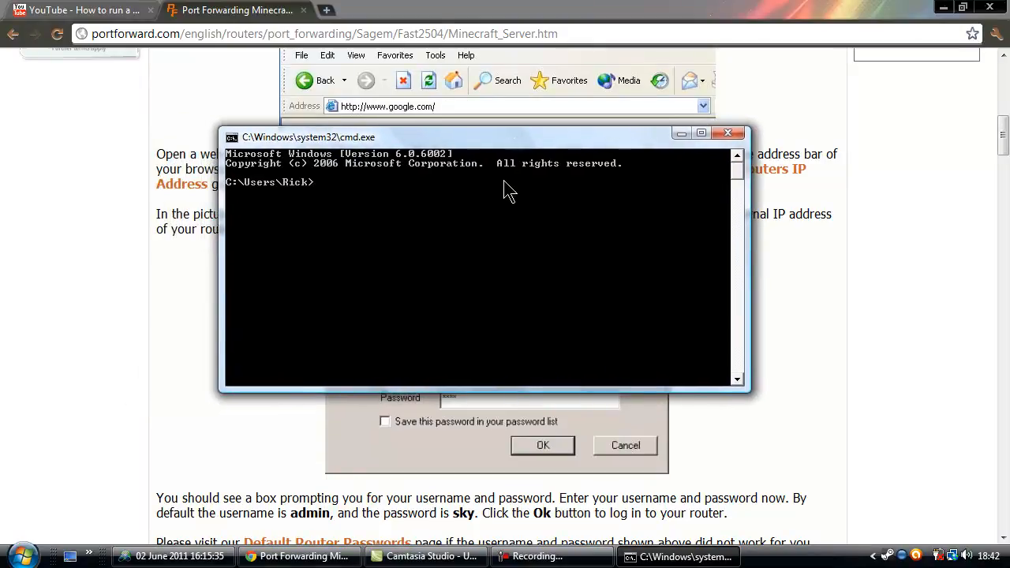
{"action": "type", "text": "ip"}
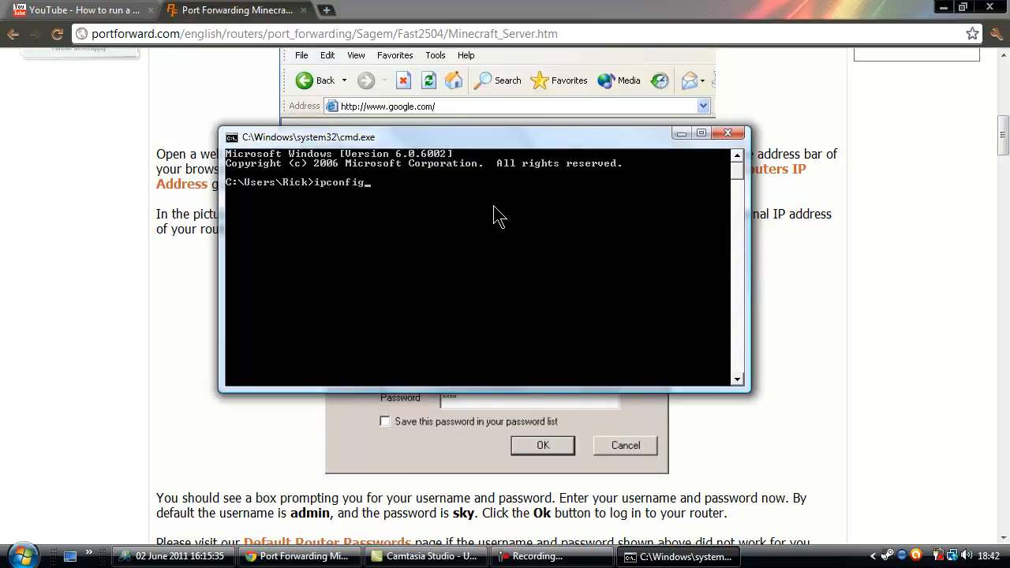
{"action": "type", "text": "config"}
{"action": "key", "text": "Return"}
{"action": "scroll", "coordinate": [584, 214], "scroll_direction": "up", "scroll_amount": 15}
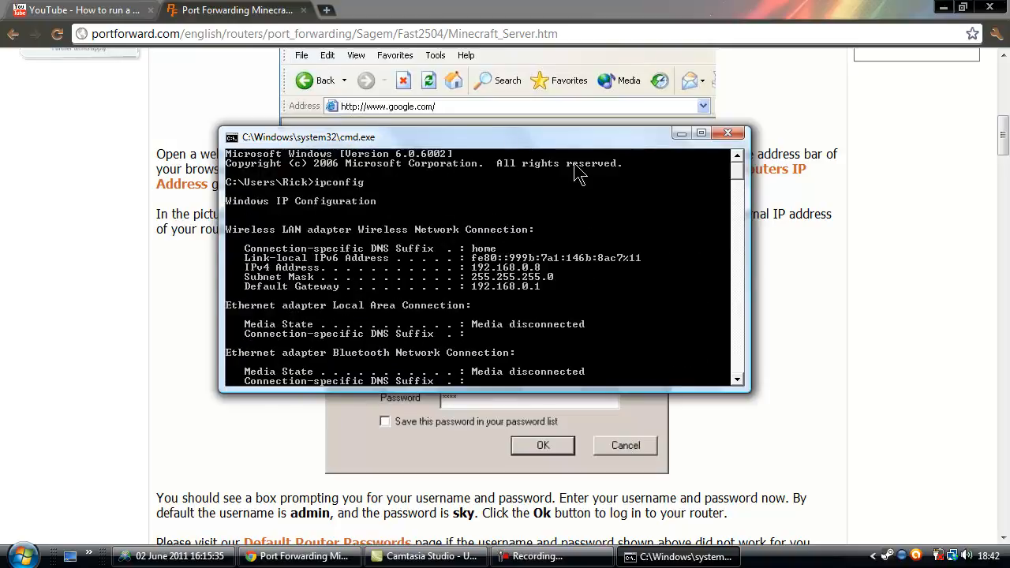
{"action": "left_click_drag", "start_coordinate": [588, 147], "coordinate": [510, 235]}
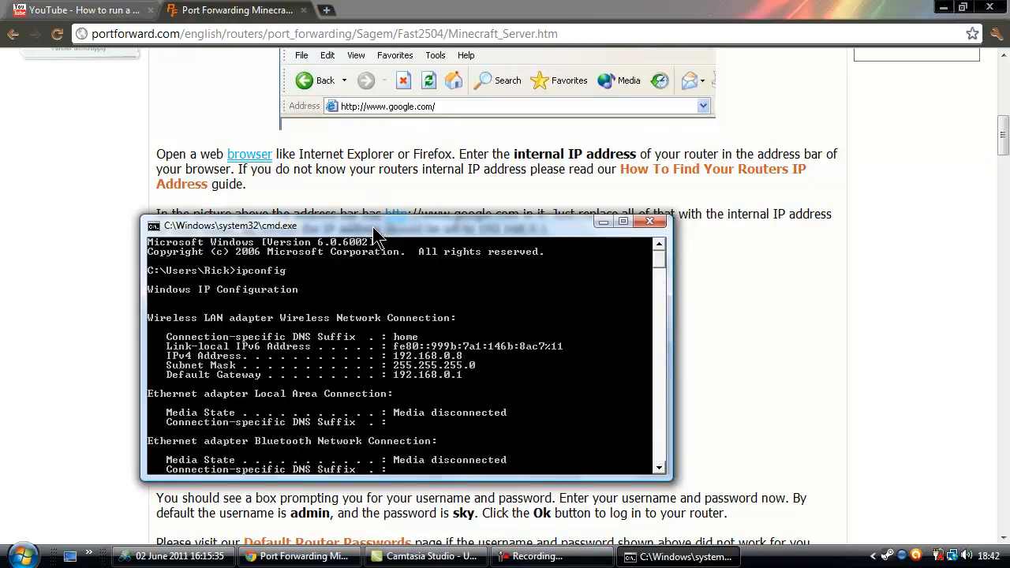
{"action": "left_click_drag", "start_coordinate": [375, 231], "coordinate": [355, 154]}
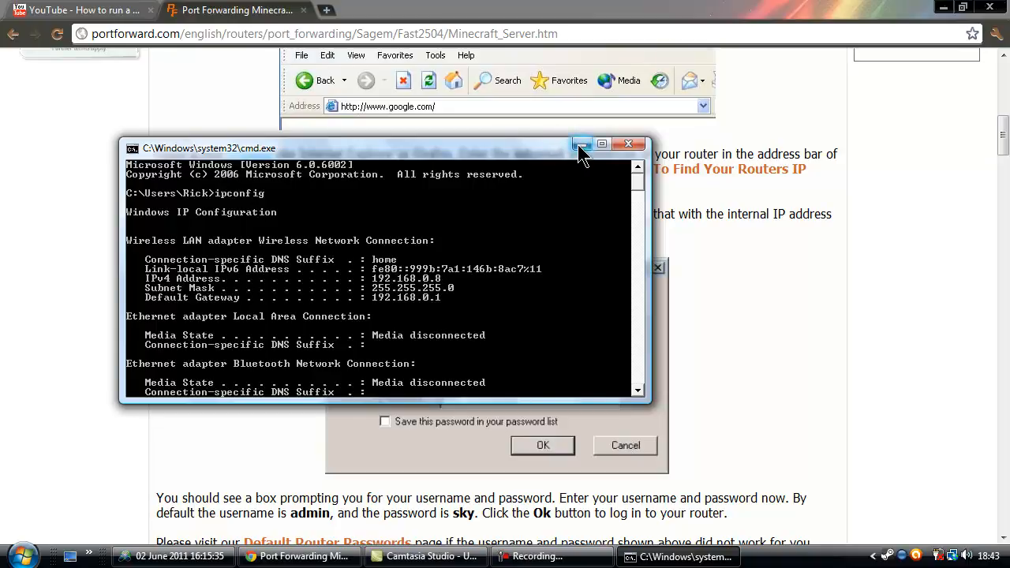
Load the router address 192.168.0.1 in a new tab, checking it against the ipconfig output.
{"action": "left_click", "coordinate": [329, 17]}
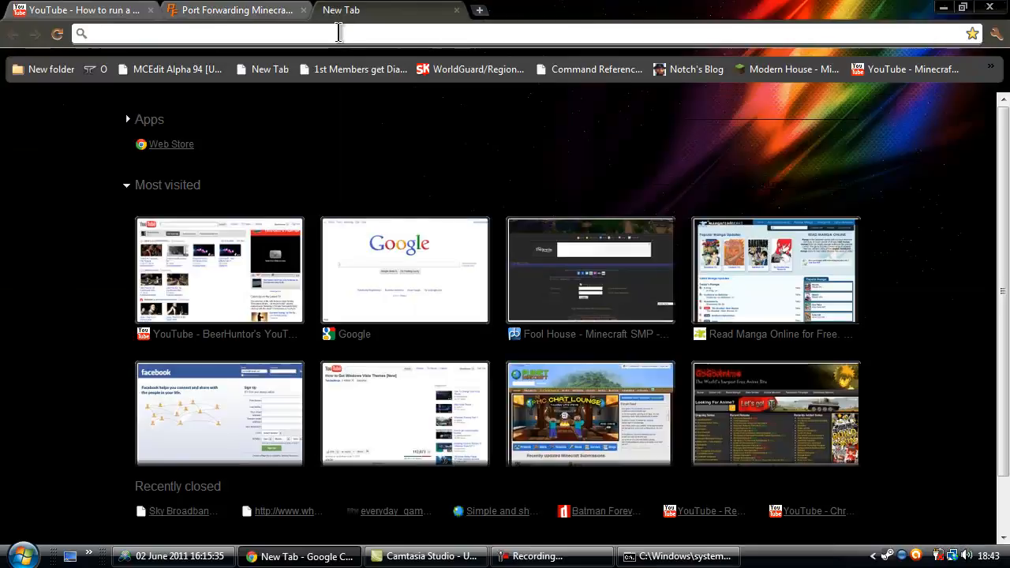
{"action": "type", "text": "195"}
{"action": "key", "text": "BackSpace"}
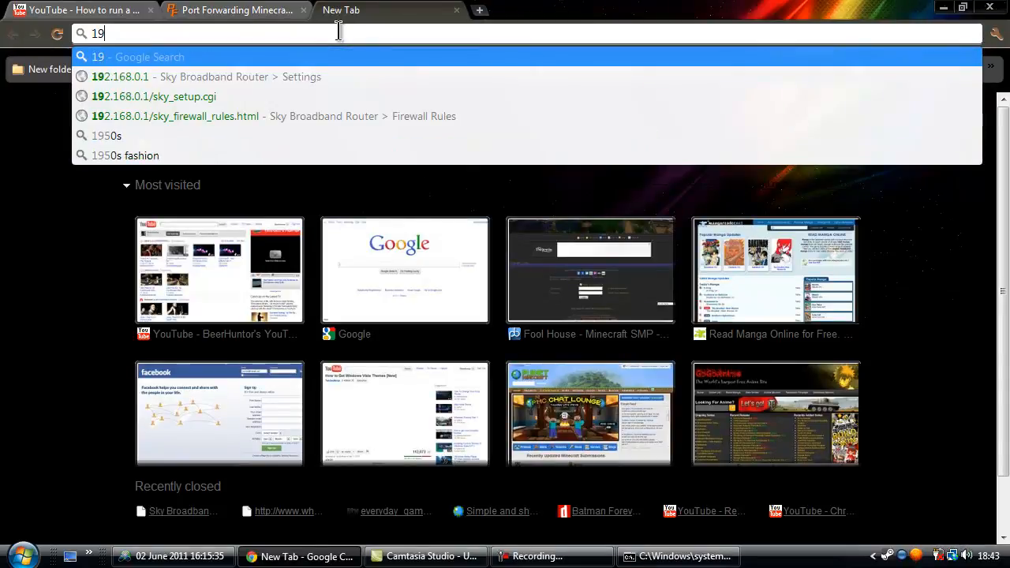
{"action": "type", "text": "2."}
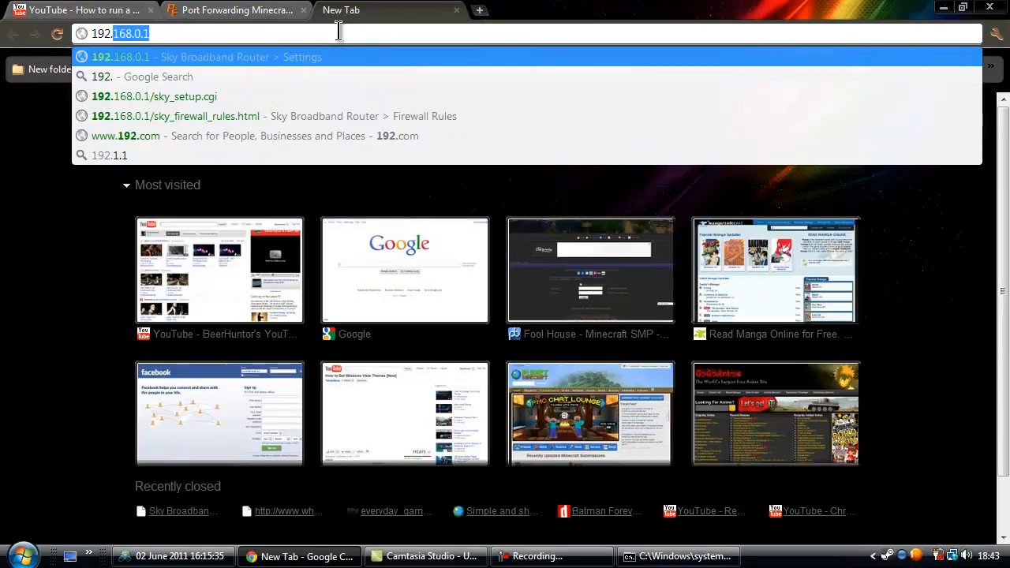
{"action": "type", "text": "162"}
{"action": "key", "text": "BackSpace"}
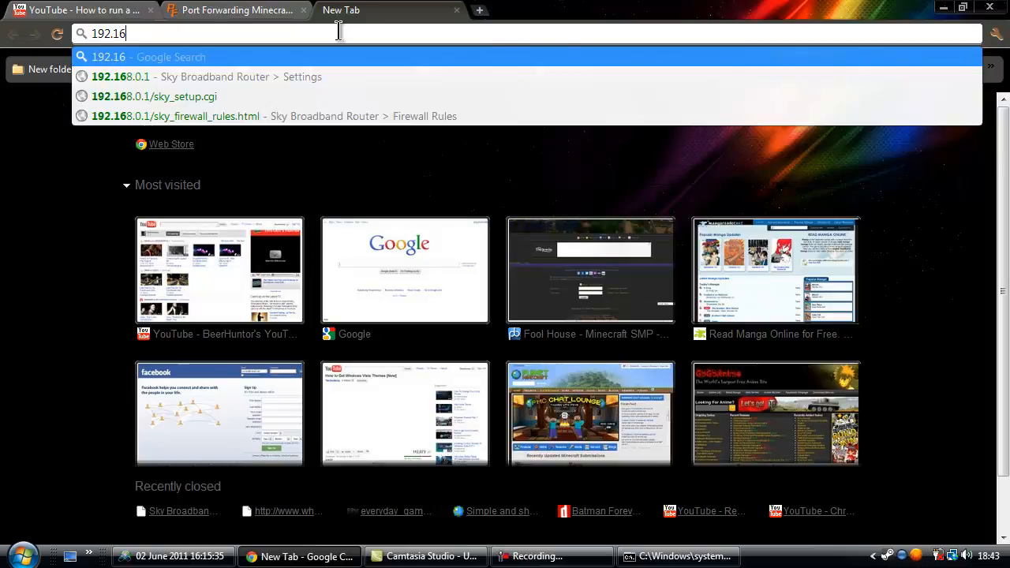
{"action": "type", "text": "8.0.1"}
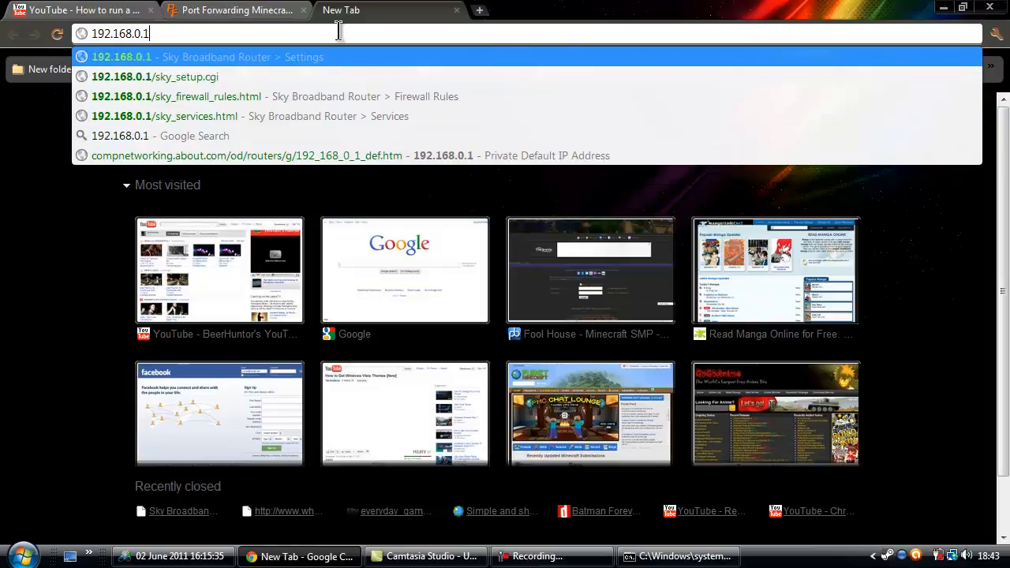
{"action": "key", "text": "Return"}
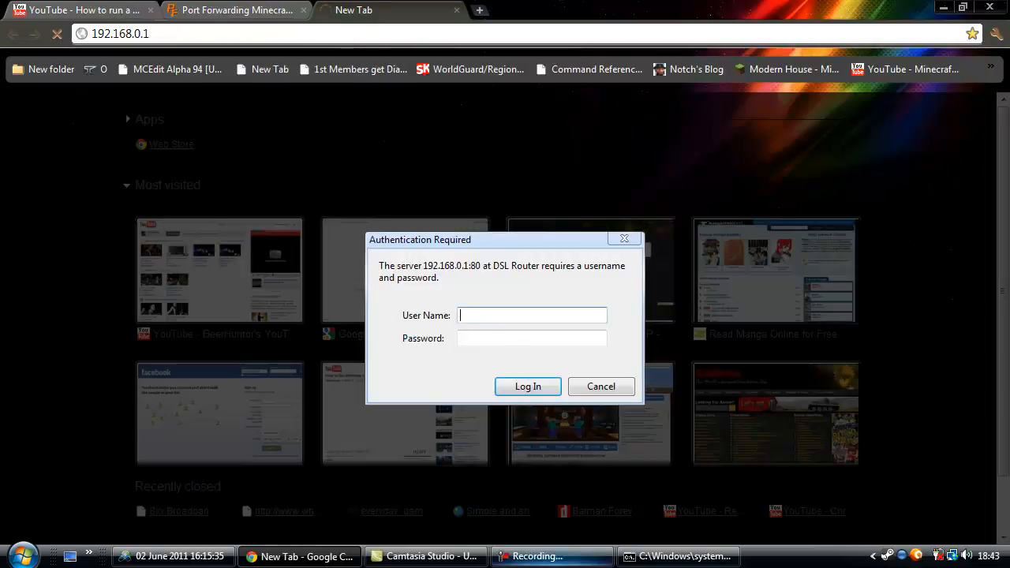
{"action": "left_click", "coordinate": [679, 557]}
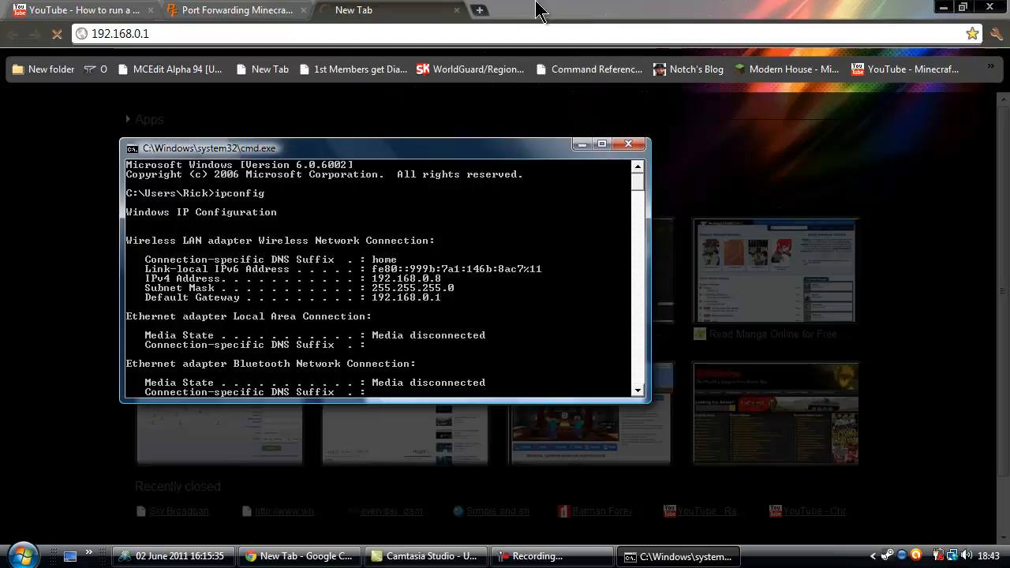
{"action": "left_click", "coordinate": [541, 11]}
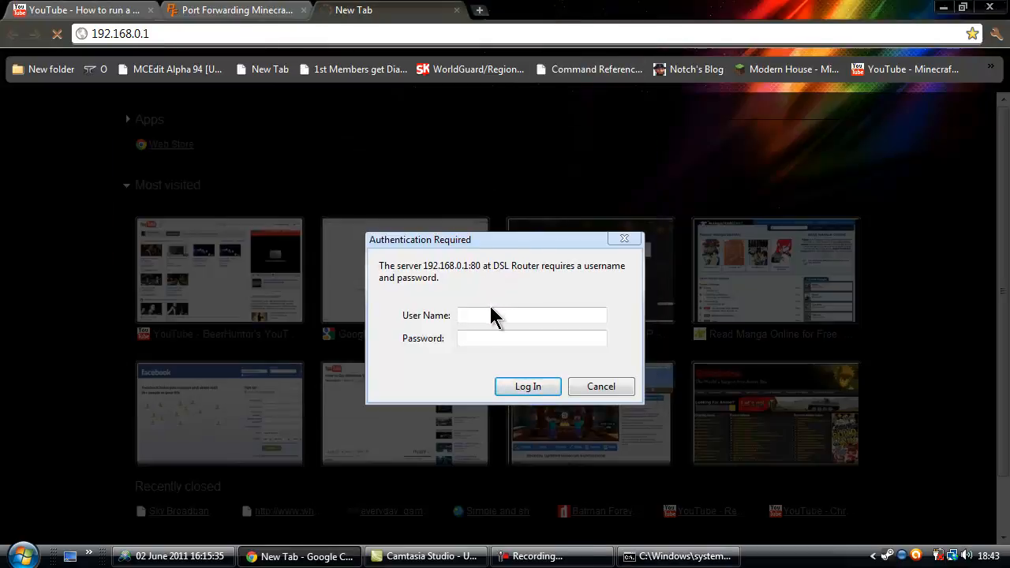
Log in to the router with its username and password after several failed attempts.
{"action": "type", "text": "admin"}
{"action": "key", "text": "Return"}
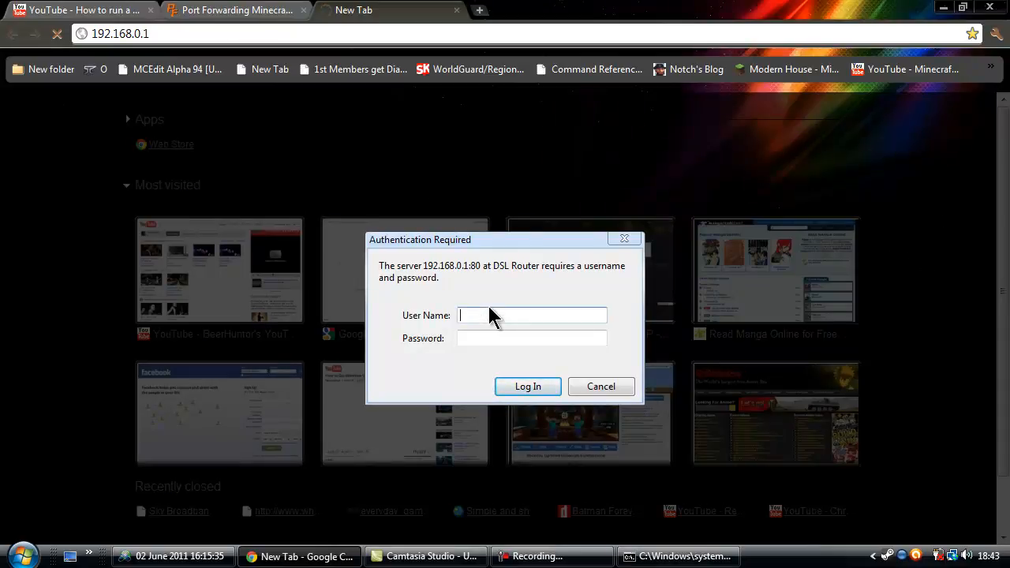
{"action": "type", "text": "Adm"}
{"action": "key", "text": "Return"}
{"action": "type", "text": "Admin"}
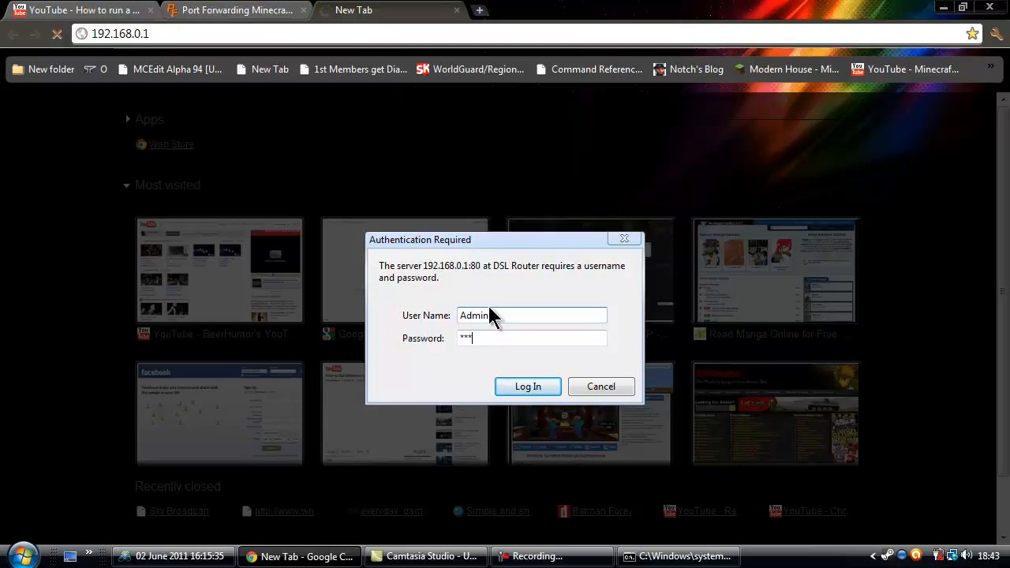
{"action": "key", "text": "Return"}
{"action": "type", "text": "Adm"}
{"action": "key", "text": "Tab"}
{"action": "key", "text": "Return"}
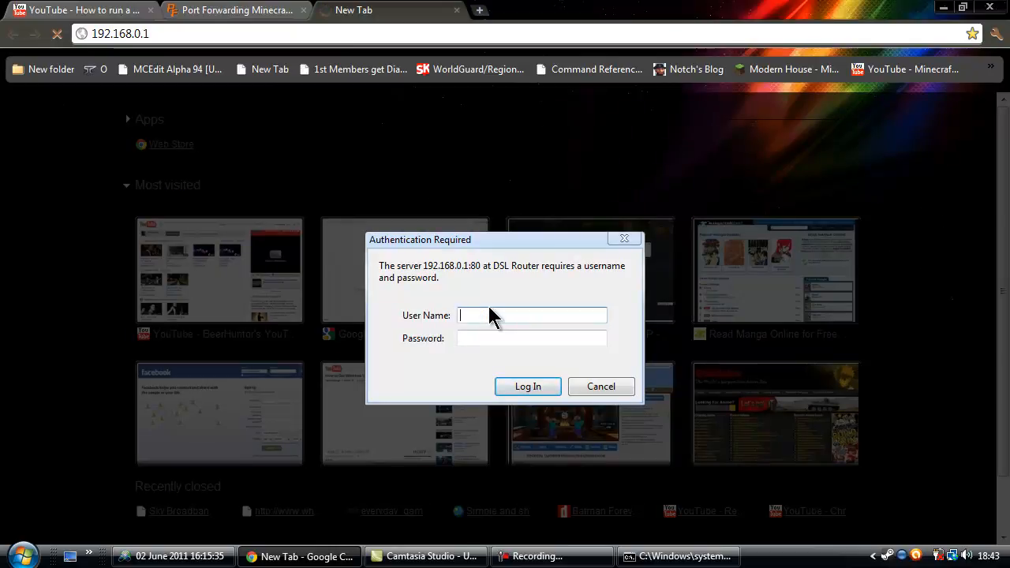
{"action": "type", "text": "Admin"}
{"action": "key", "text": "Tab"}
{"action": "type", "text": "*"}
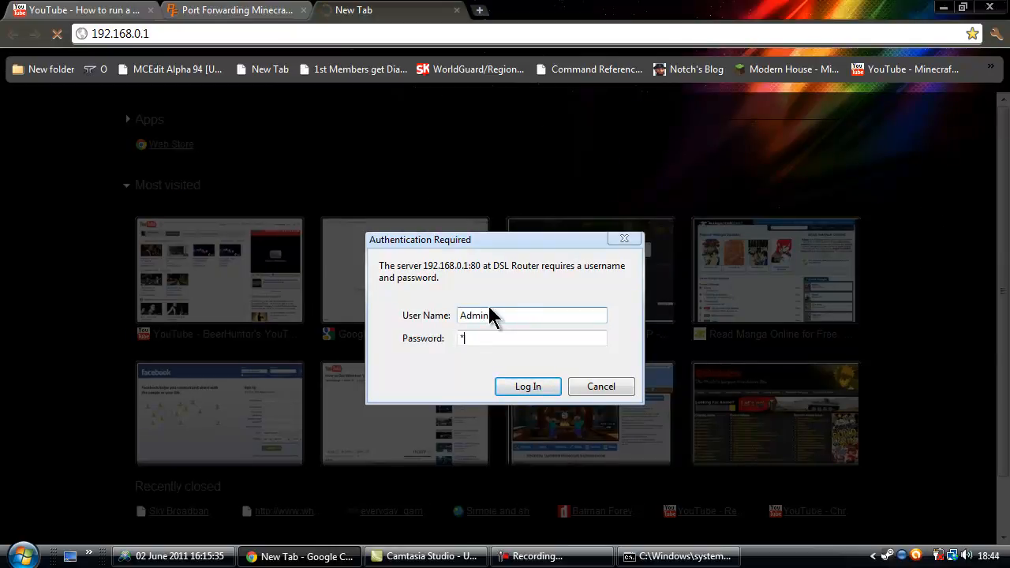
{"action": "type", "text": "**"}
{"action": "key", "text": "Return"}
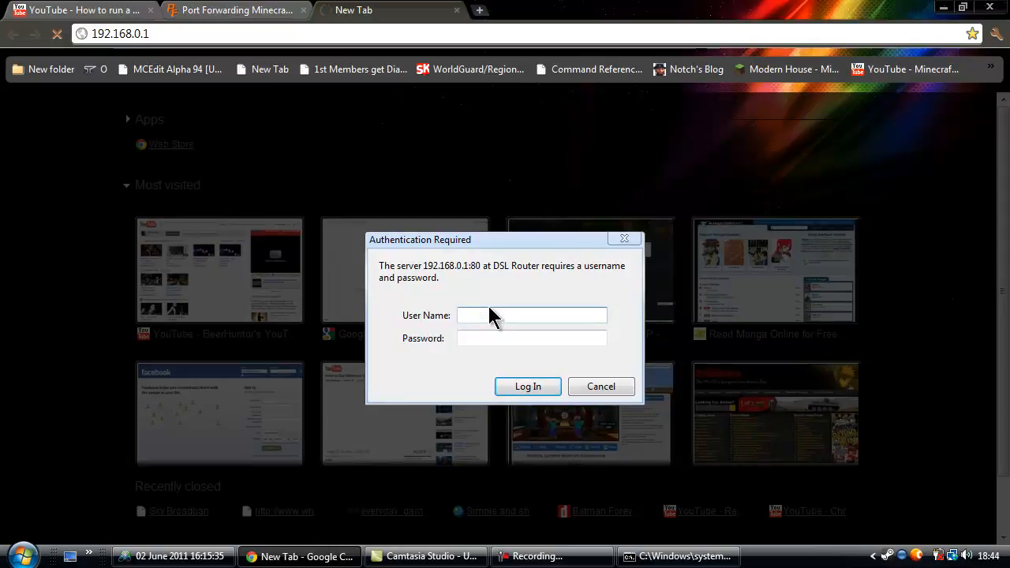
{"action": "type", "text": "admin"}
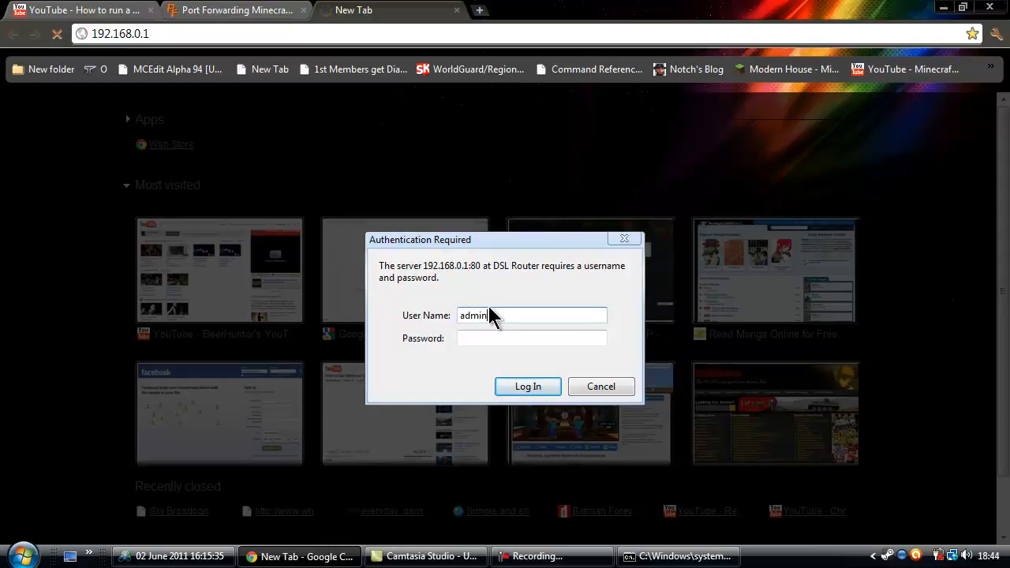
{"action": "key", "text": "Tab"}
{"action": "type", "text": "*****"}
{"action": "key", "text": "Return"}
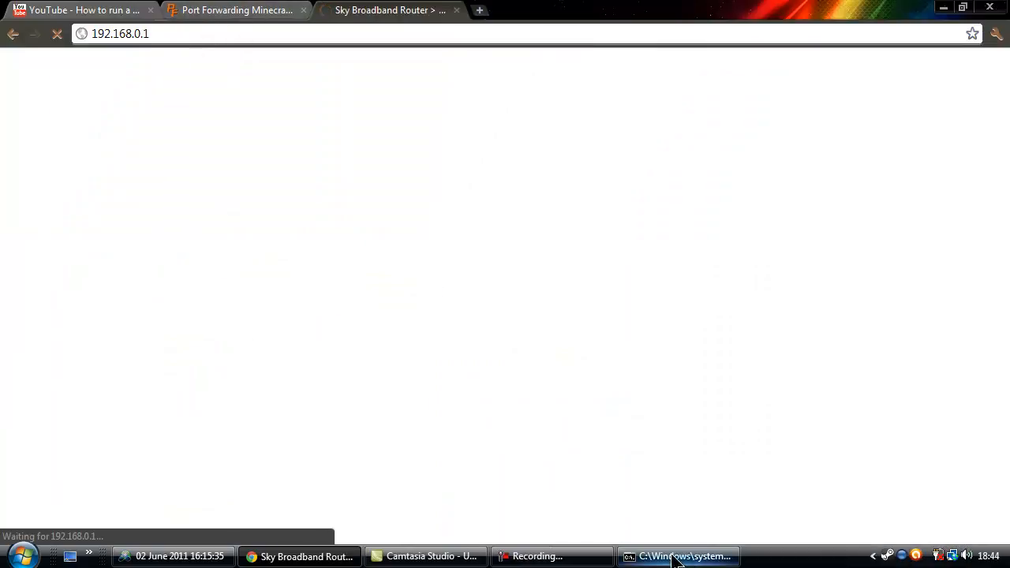
{"action": "left_click", "coordinate": [210, 19]}
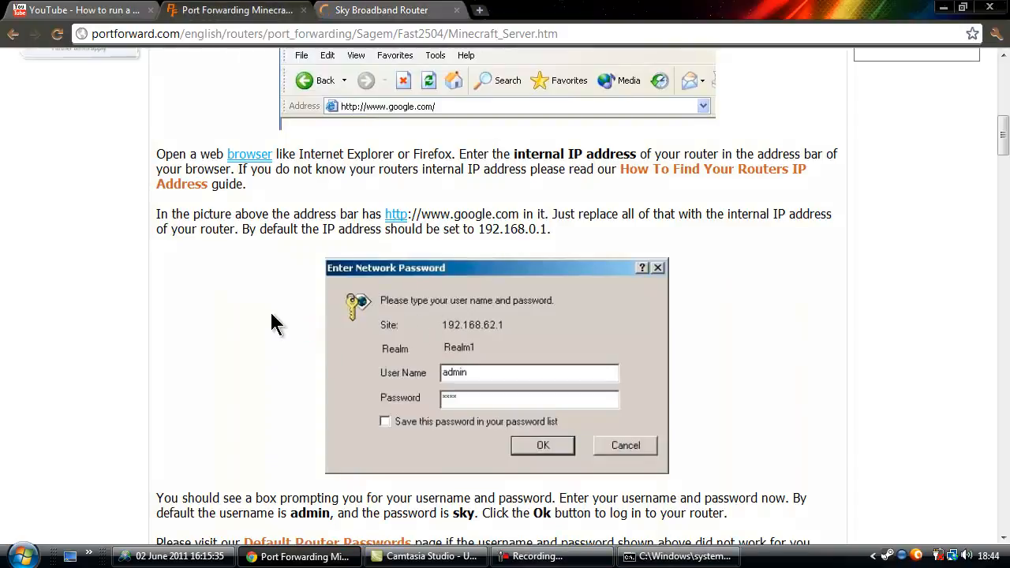
{"action": "scroll", "coordinate": [292, 316], "scroll_direction": "down", "scroll_amount": 2}
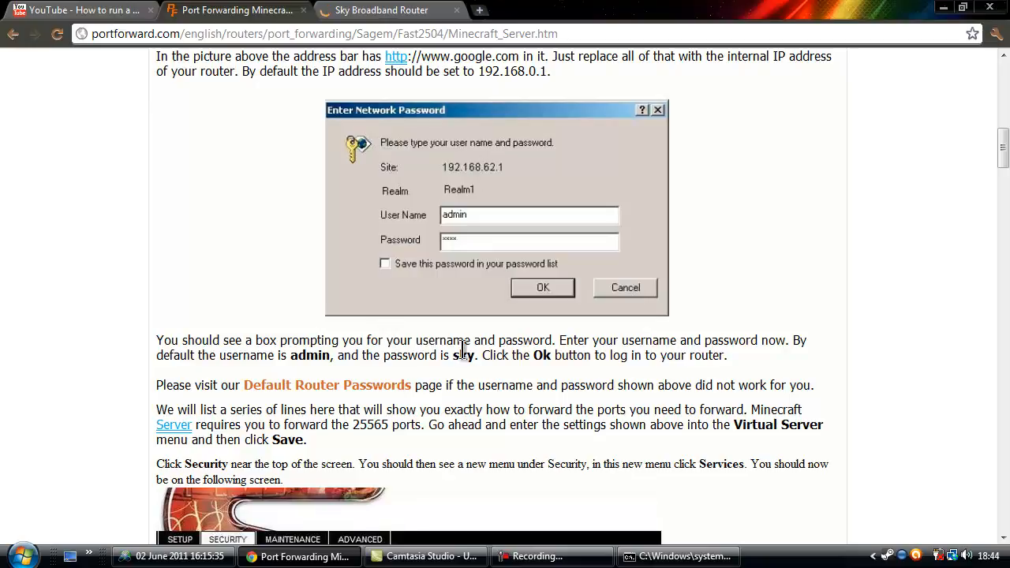
{"action": "left_click_drag", "start_coordinate": [454, 355], "coordinate": [426, 386]}
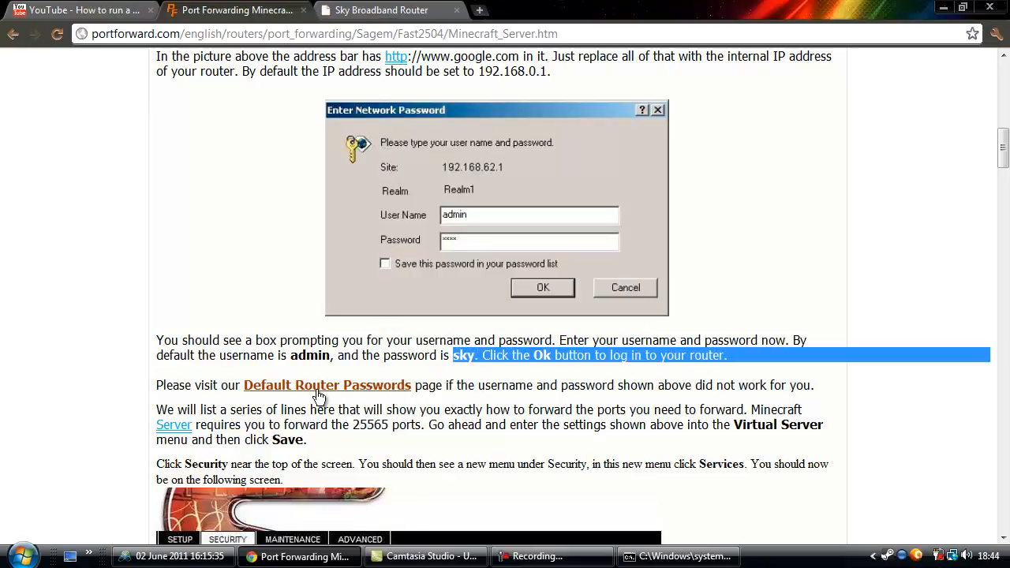
{"action": "left_click", "coordinate": [297, 357]}
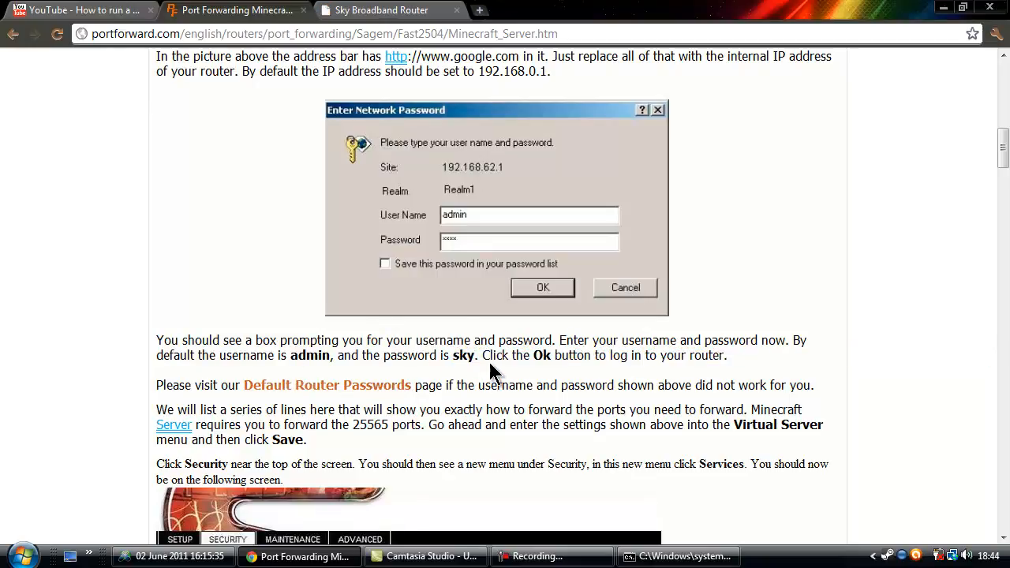
{"action": "left_click_drag", "start_coordinate": [470, 355], "coordinate": [150, 356]}
{"action": "left_click", "coordinate": [149, 355]}
Open SECURITY > SERVICES and highlight the existing MCServer and Minecraf service entries.
{"action": "left_click", "coordinate": [406, 10]}
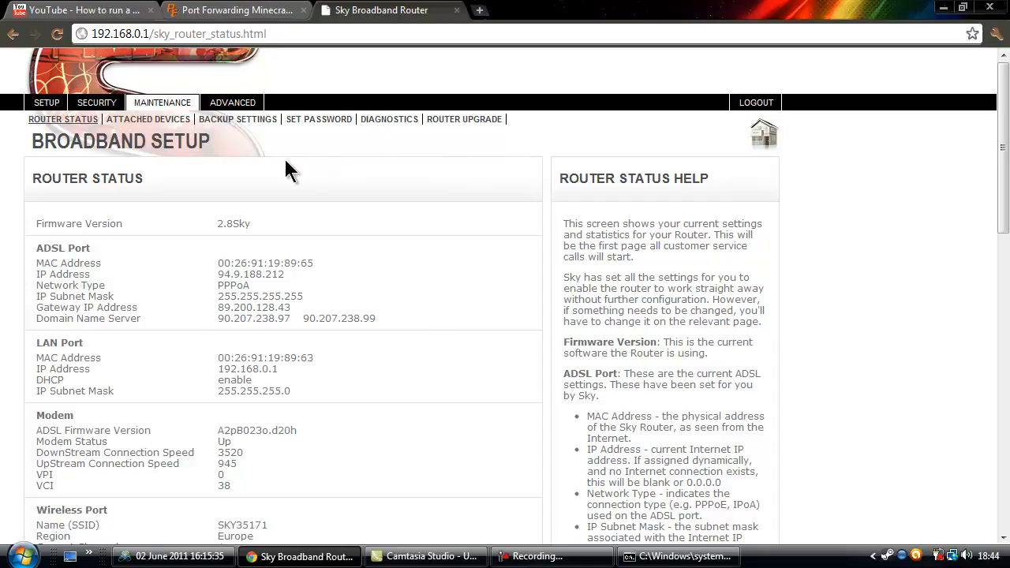
{"action": "left_click", "coordinate": [105, 108]}
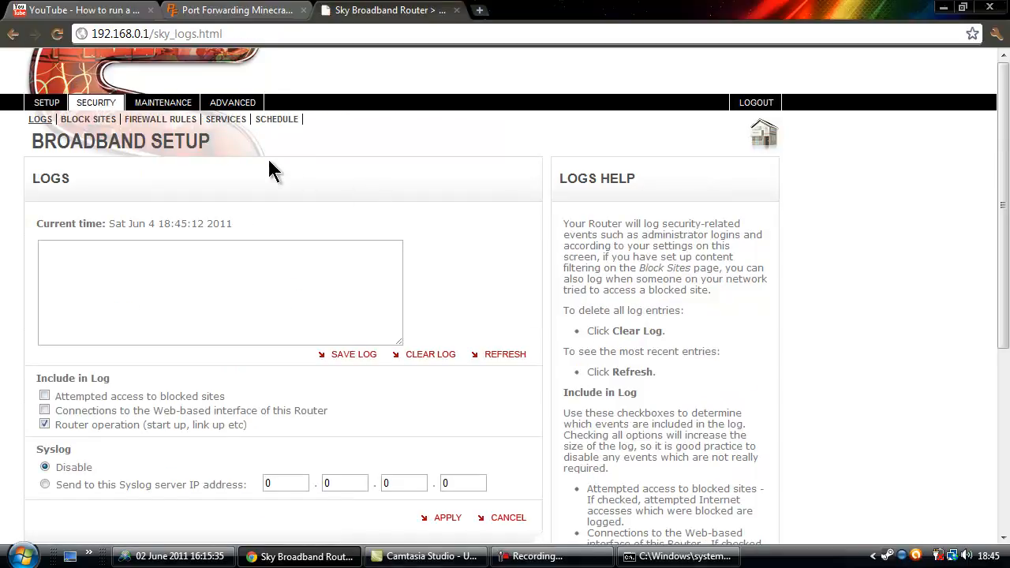
{"action": "left_click", "coordinate": [226, 123]}
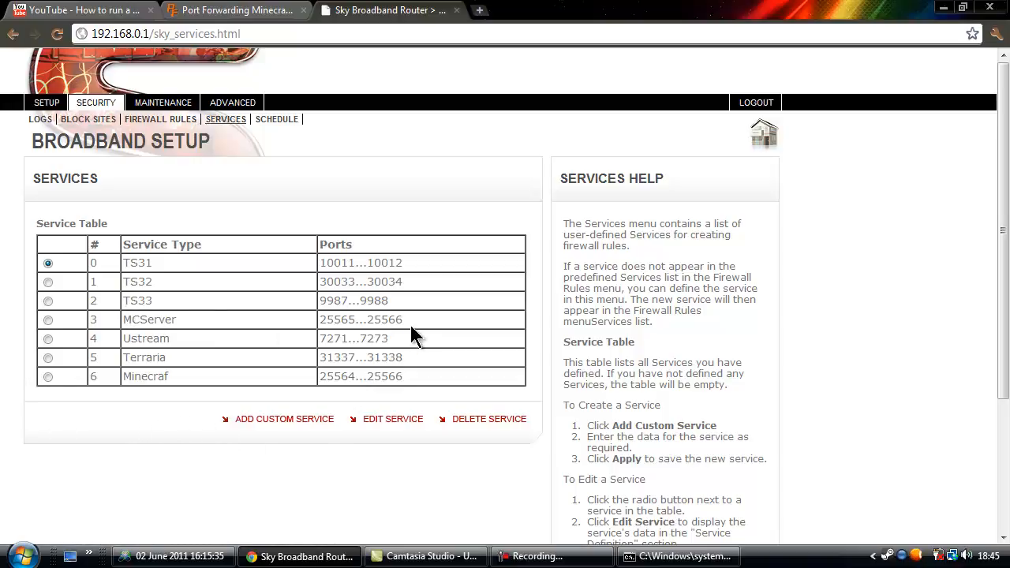
{"action": "left_click_drag", "start_coordinate": [416, 317], "coordinate": [281, 308]}
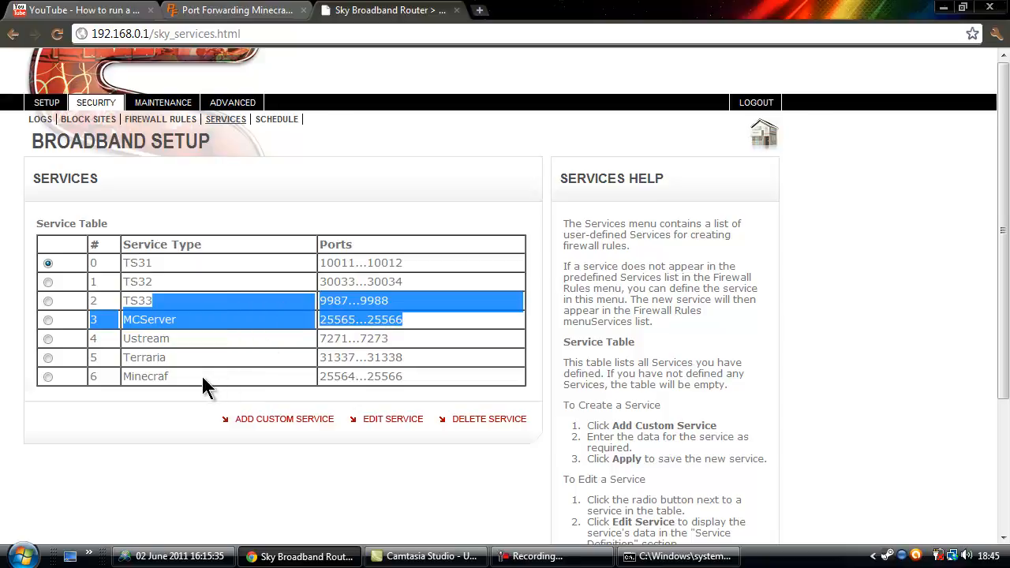
{"action": "left_click_drag", "start_coordinate": [203, 377], "coordinate": [92, 376]}
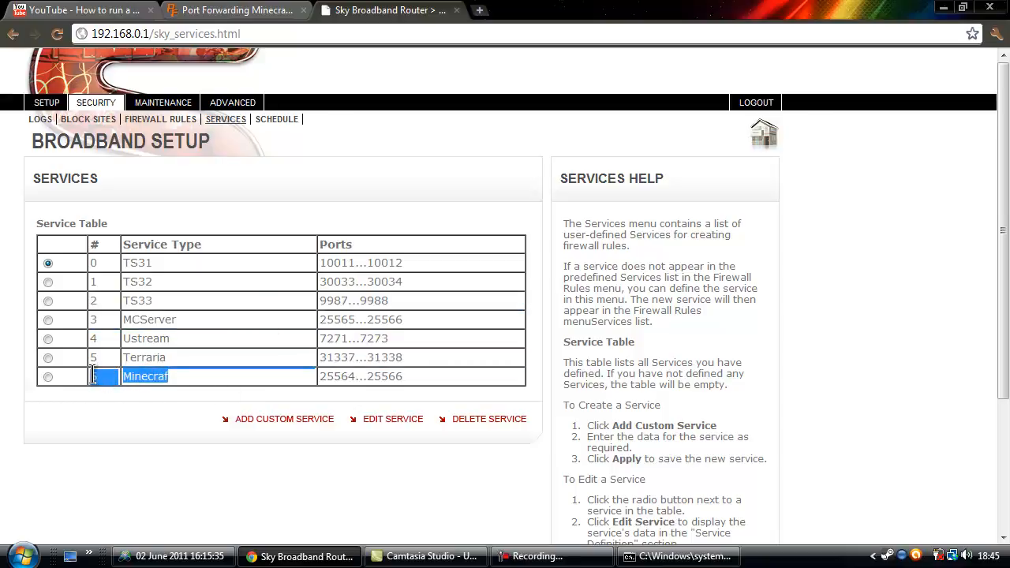
Start a new custom service named MCSERVER with protocol type TCP/UDP.
{"action": "left_click", "coordinate": [308, 420]}
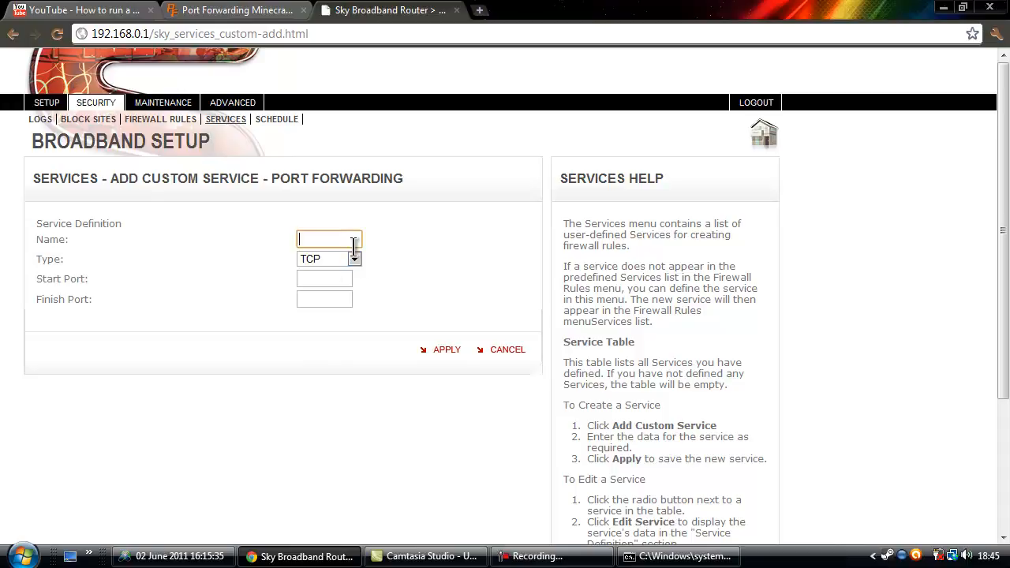
{"action": "type", "text": "Minecraf"}
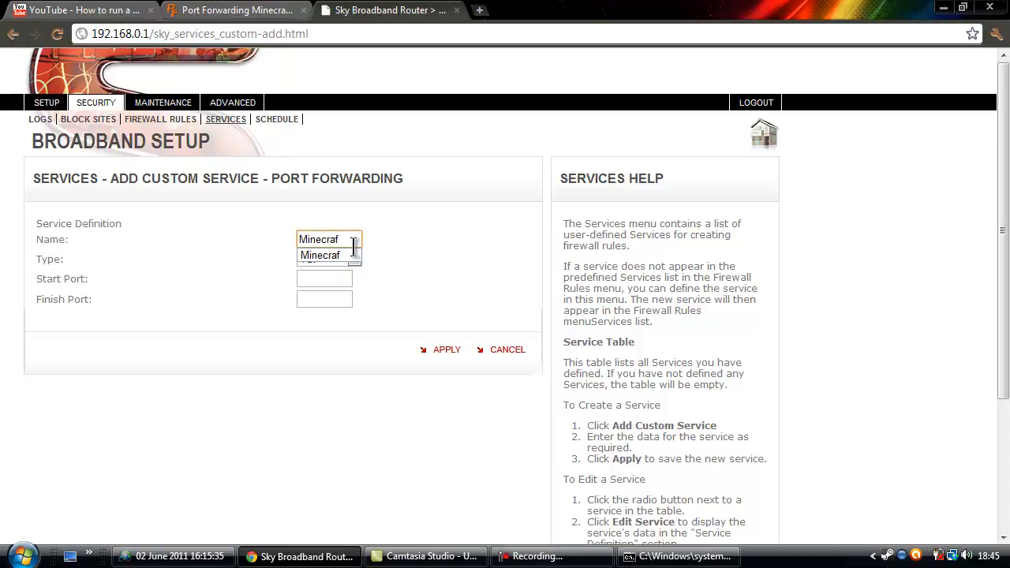
{"action": "key", "text": "BackSpace"}
{"action": "key", "text": "BackSpace"}
{"action": "key", "text": "BackSpace"}
{"action": "key", "text": "BackSpace"}
{"action": "key", "text": "BackSpace"}
{"action": "key", "text": "BackSpace"}
{"action": "key", "text": "BackSpace"}
{"action": "type", "text": "CSERVE"}
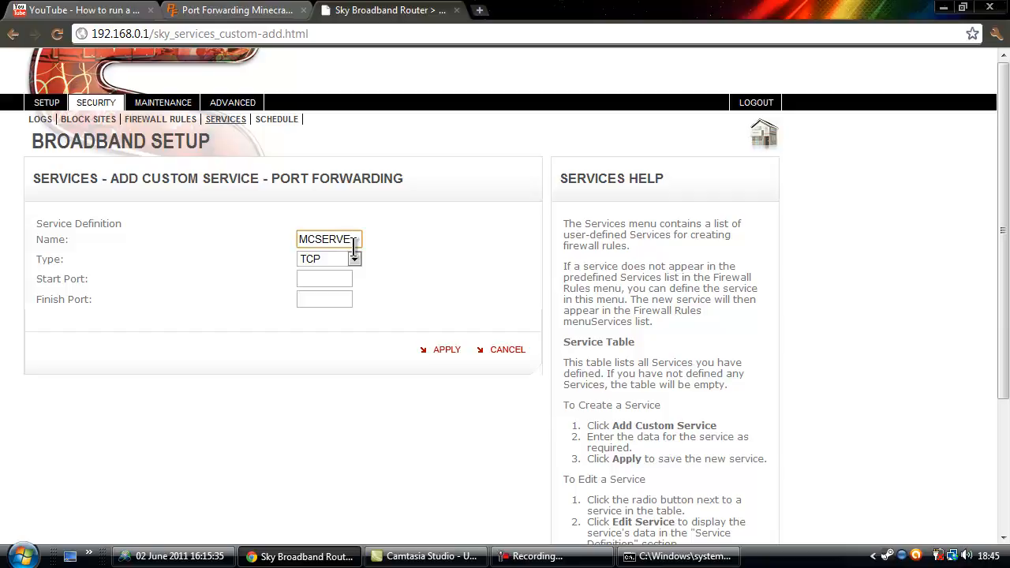
{"action": "type", "text": "E"}
{"action": "key", "text": "BackSpace"}
{"action": "type", "text": "R"}
{"action": "left_click", "coordinate": [328, 261]}
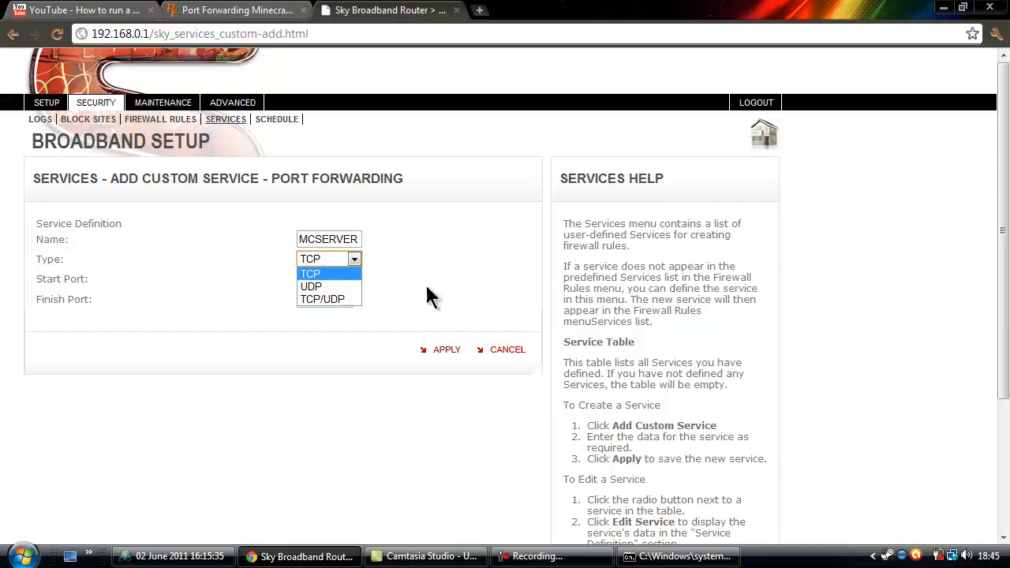
{"action": "left_click", "coordinate": [347, 299]}
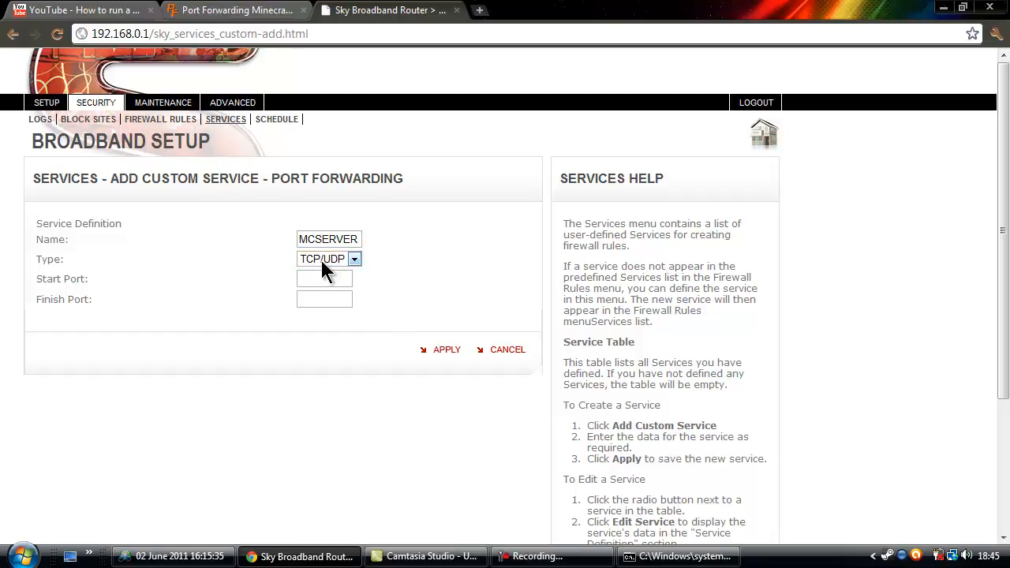
Set the service's start port to 25564 and finish port to 25566.
{"action": "left_click", "coordinate": [317, 273]}
{"action": "type", "text": "25565"}
{"action": "key", "text": "Tab"}
{"action": "type", "text": "25565"}
{"action": "left_click", "coordinate": [398, 262]}
{"action": "left_click", "coordinate": [340, 278]}
{"action": "key", "text": "BackSpace"}
{"action": "key", "text": "BackSpace"}
{"action": "key", "text": "BackSpace"}
{"action": "key", "text": "BackSpace"}
{"action": "key", "text": "BackSpace"}
{"action": "type", "text": "25564"}
{"action": "left_click_drag", "start_coordinate": [325, 302], "coordinate": [293, 281]}
{"action": "type", "text": "25566"}
{"action": "left_click", "coordinate": [396, 298]}
{"action": "left_click", "coordinate": [347, 300]}
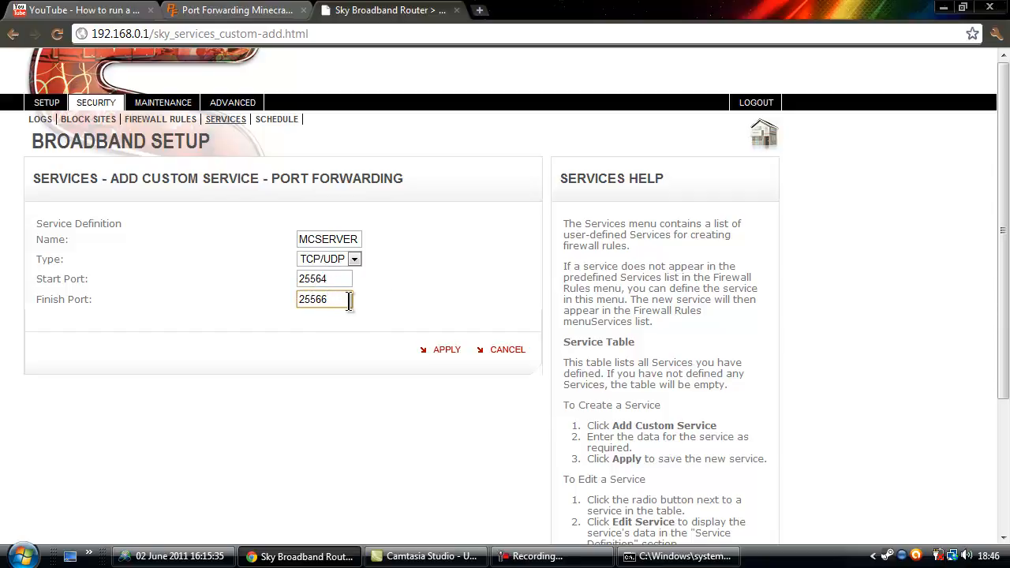
{"action": "key", "text": "BackSpace"}
{"action": "type", "text": "5"}
{"action": "key", "text": "BackSpace"}
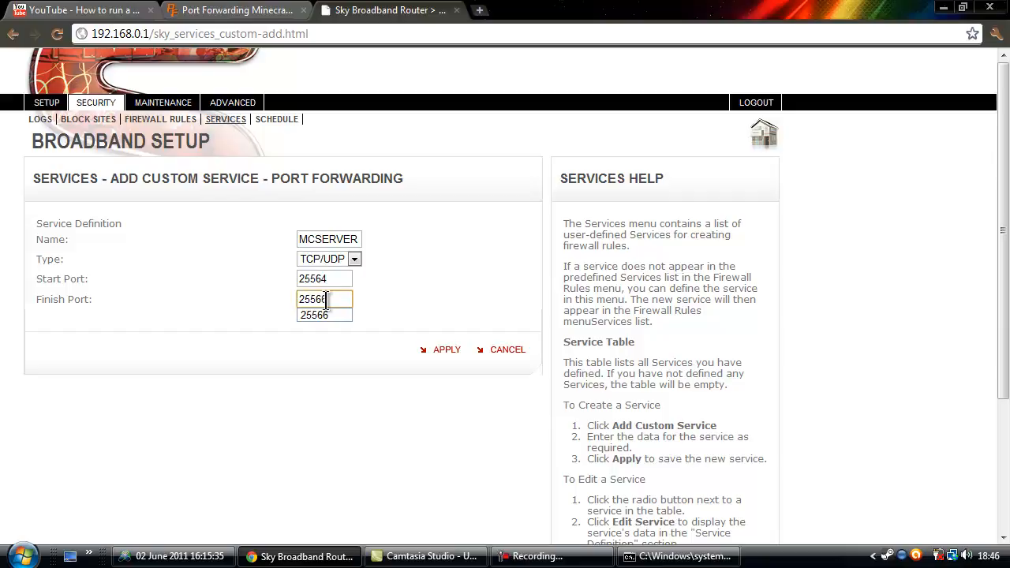
{"action": "type", "text": "6"}
{"action": "left_click", "coordinate": [373, 279]}
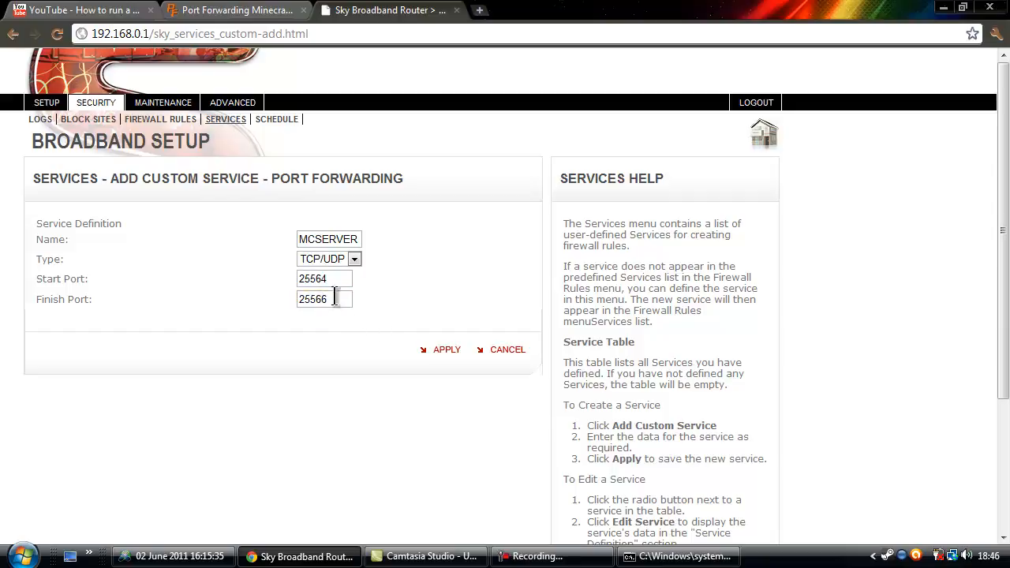
Apply the MCSERVER service, get the duplicate-entry error, and glance at the PortForward guide.
{"action": "left_click", "coordinate": [435, 354]}
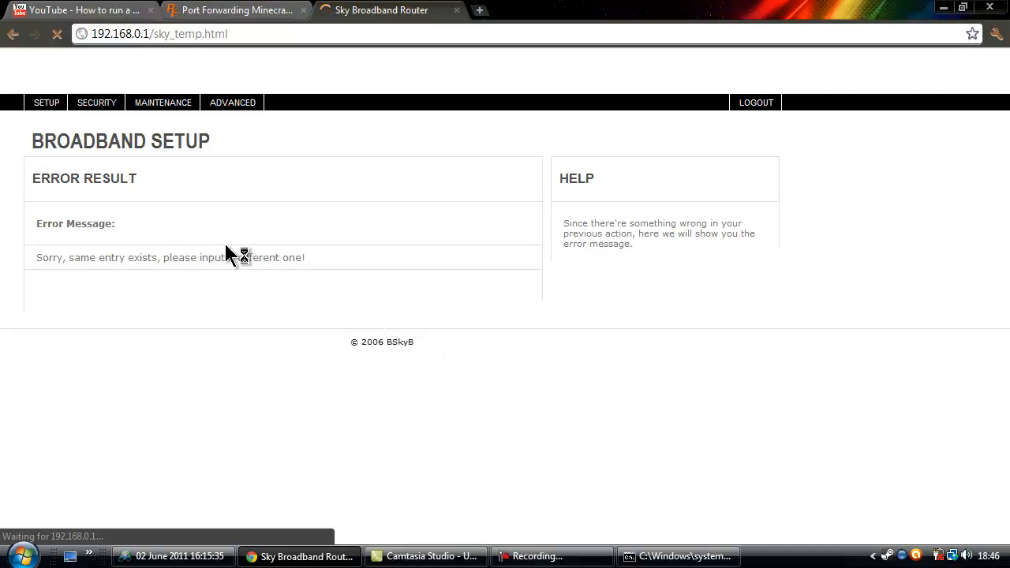
{"action": "left_click", "coordinate": [100, 104]}
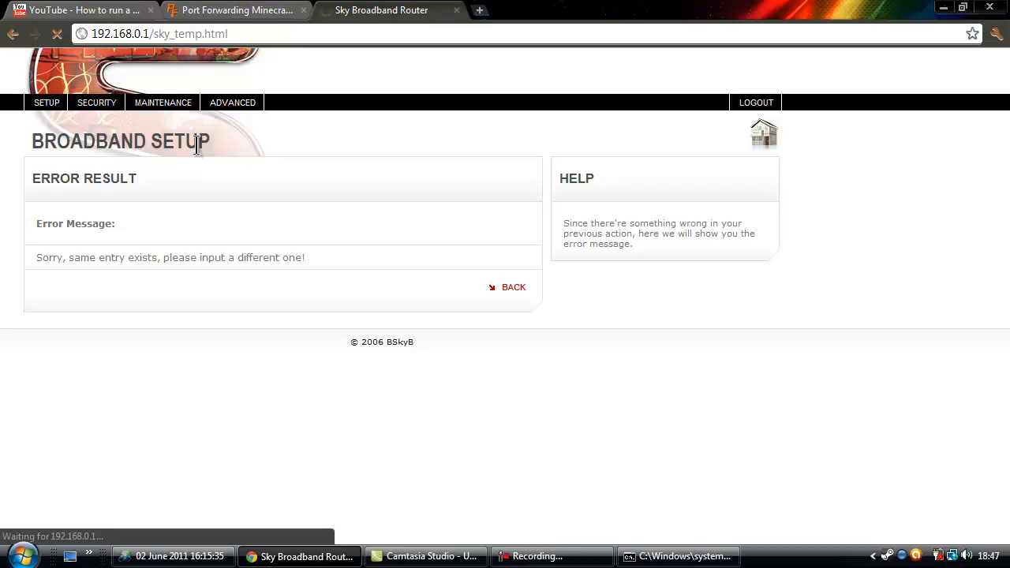
{"action": "left_click", "coordinate": [225, 16]}
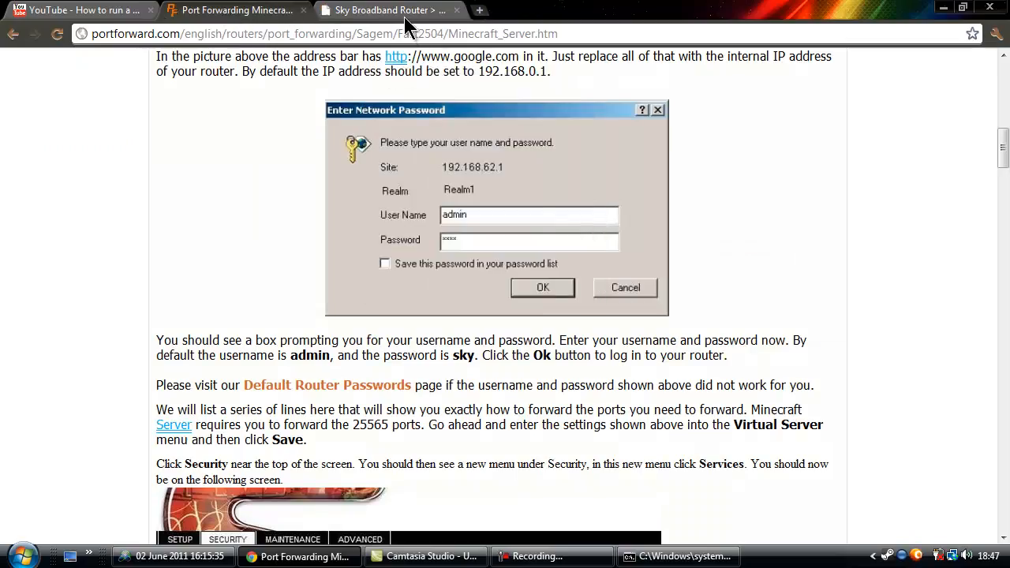
{"action": "left_click", "coordinate": [410, 11]}
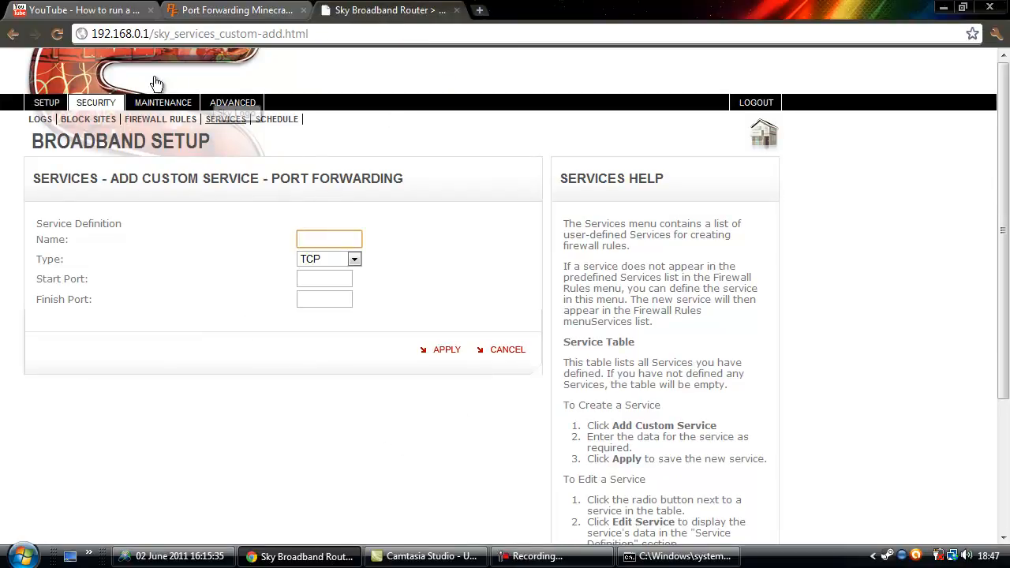
Check the Services table for the existing MCServer and Minecraf entries, then go to Firewall Rules.
{"action": "left_click", "coordinate": [233, 128]}
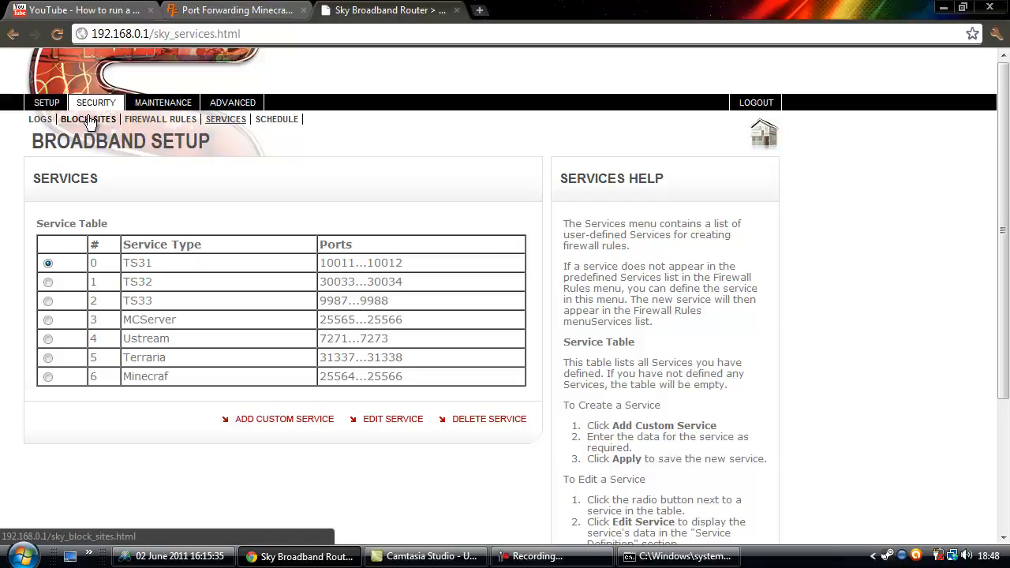
{"action": "left_click", "coordinate": [163, 124]}
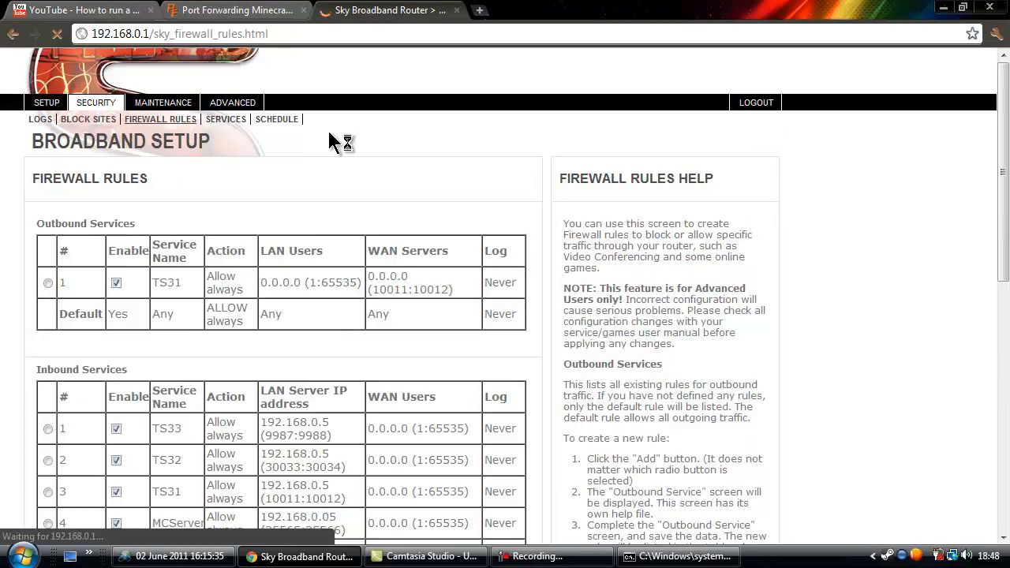
Look over the existing firewall rules and add a new Inbound Services rule.
{"action": "scroll", "coordinate": [2, 285], "scroll_direction": "down", "scroll_amount": 3}
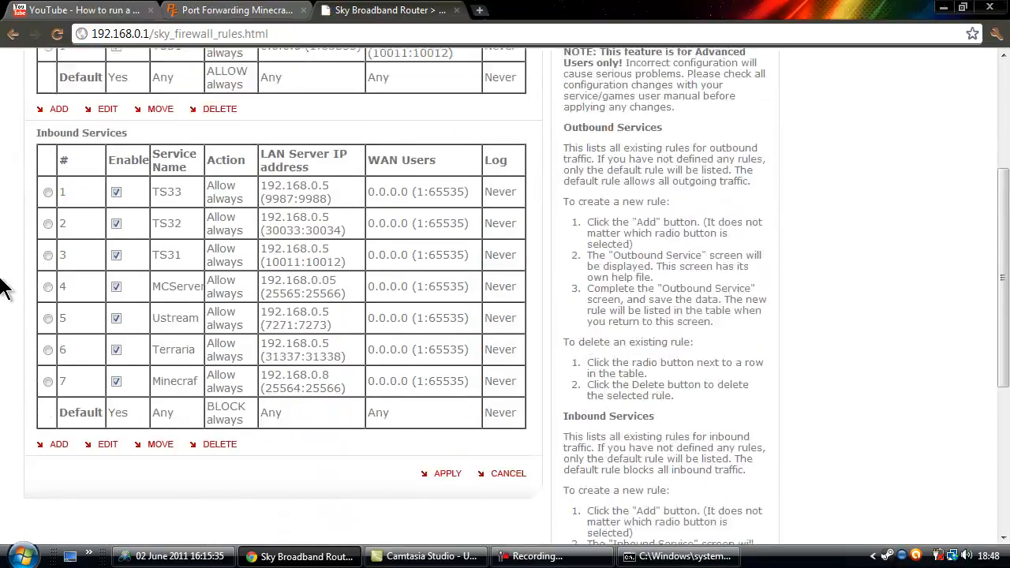
{"action": "scroll", "coordinate": [2, 284], "scroll_direction": "up", "scroll_amount": 3}
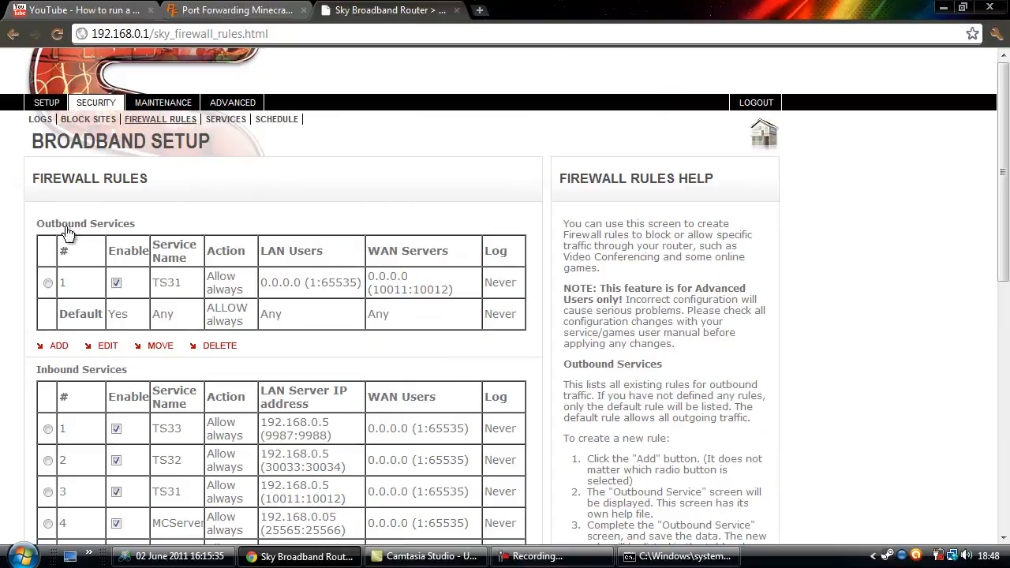
{"action": "scroll", "coordinate": [2, 389], "scroll_direction": "down", "scroll_amount": 3}
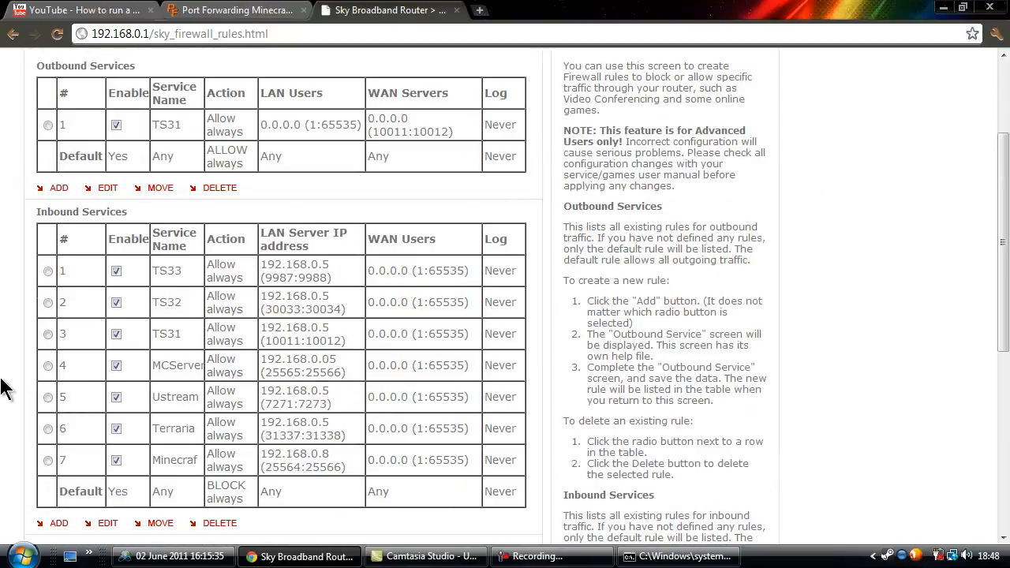
{"action": "scroll", "coordinate": [1, 237], "scroll_direction": "up", "scroll_amount": 2}
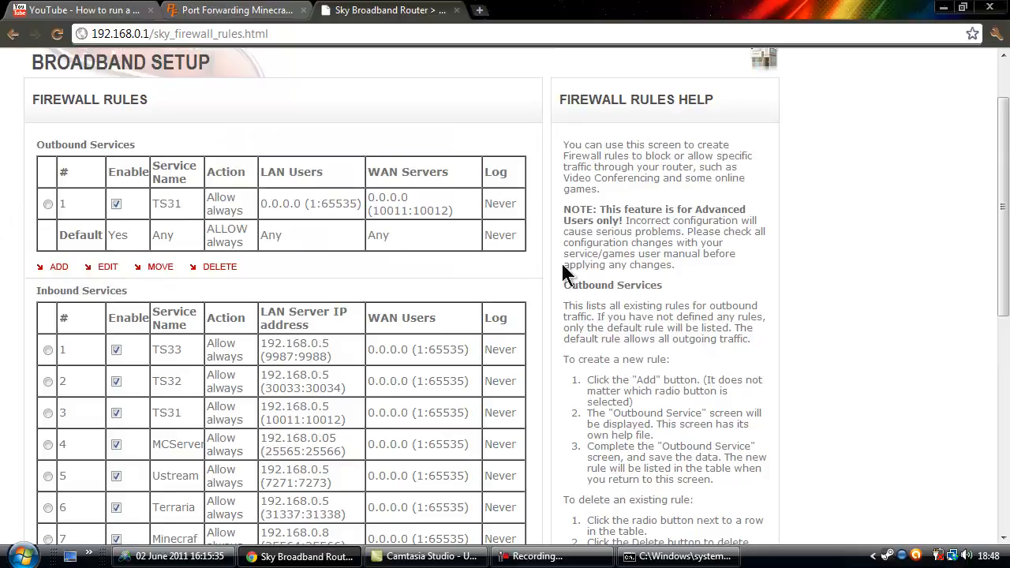
{"action": "scroll", "coordinate": [564, 272], "scroll_direction": "down", "scroll_amount": 5}
{"action": "scroll", "coordinate": [49, 237], "scroll_direction": "up", "scroll_amount": 6}
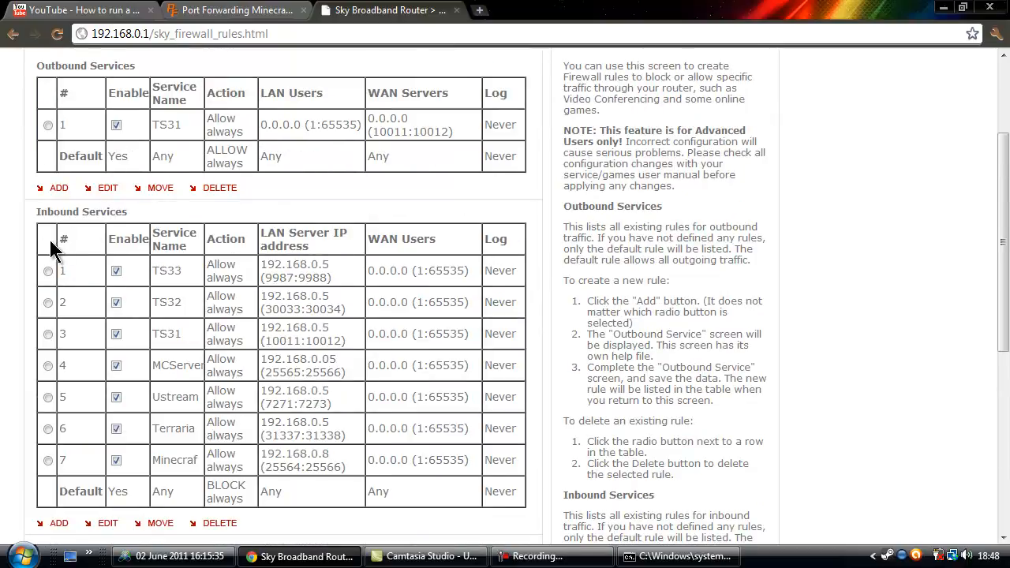
{"action": "scroll", "coordinate": [49, 247], "scroll_direction": "up", "scroll_amount": 1}
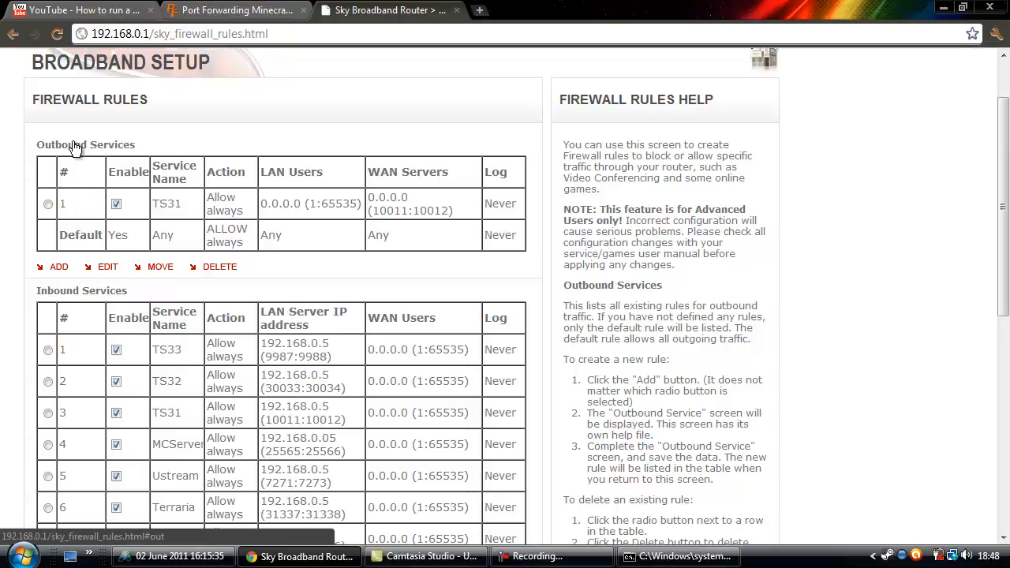
{"action": "scroll", "coordinate": [73, 147], "scroll_direction": "down", "scroll_amount": 2}
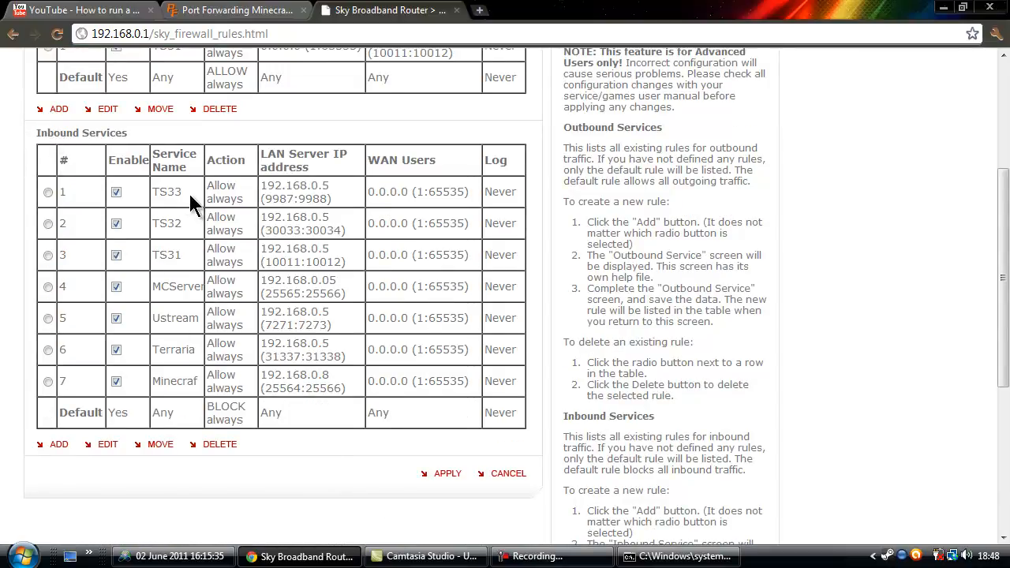
{"action": "scroll", "coordinate": [185, 369], "scroll_direction": "down", "scroll_amount": 1}
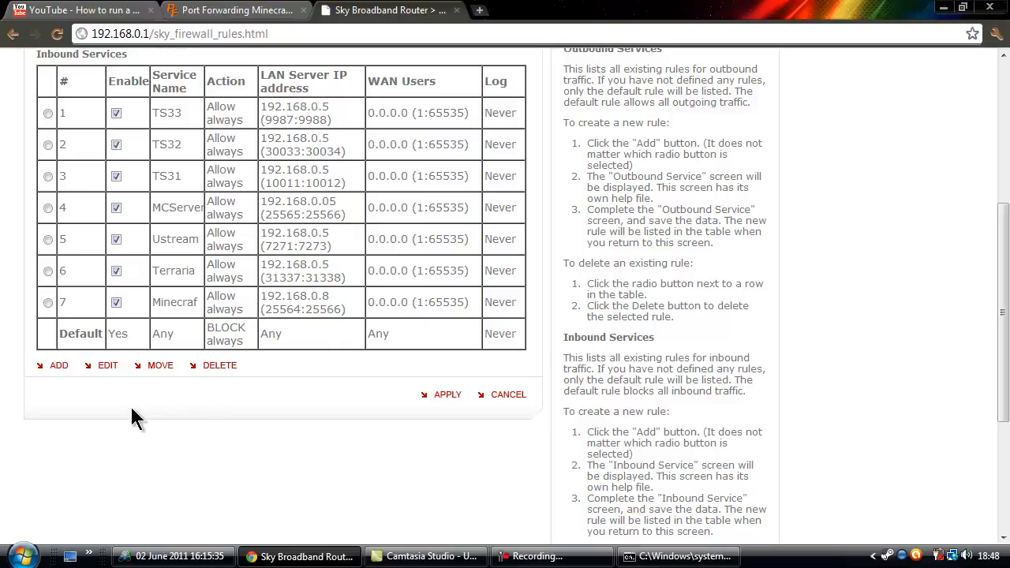
{"action": "left_click", "coordinate": [60, 369]}
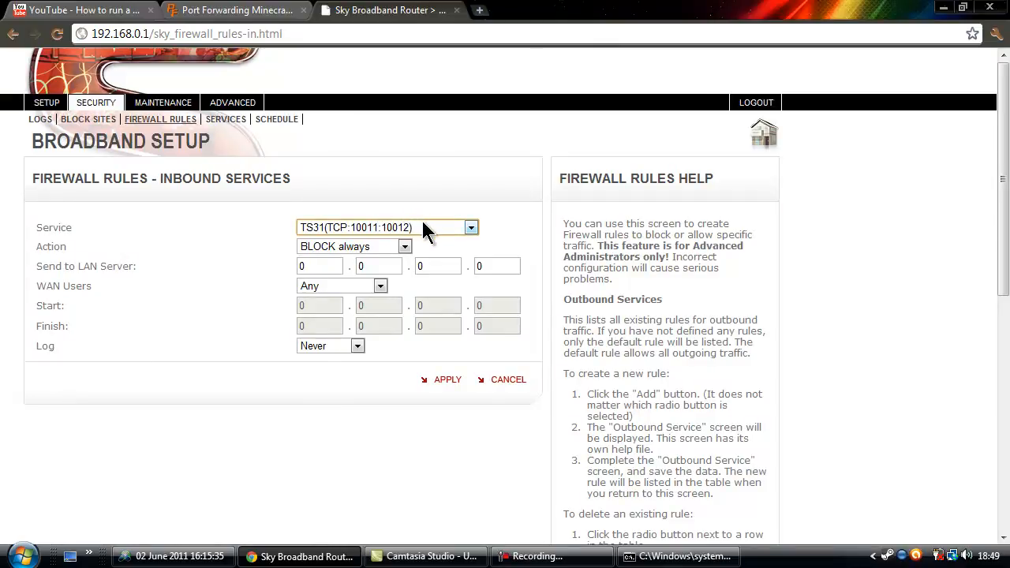
Set the inbound rule's service to Minecraf (TCP/UDP 25564:25566) with action ALLOW always.
{"action": "left_click", "coordinate": [423, 225]}
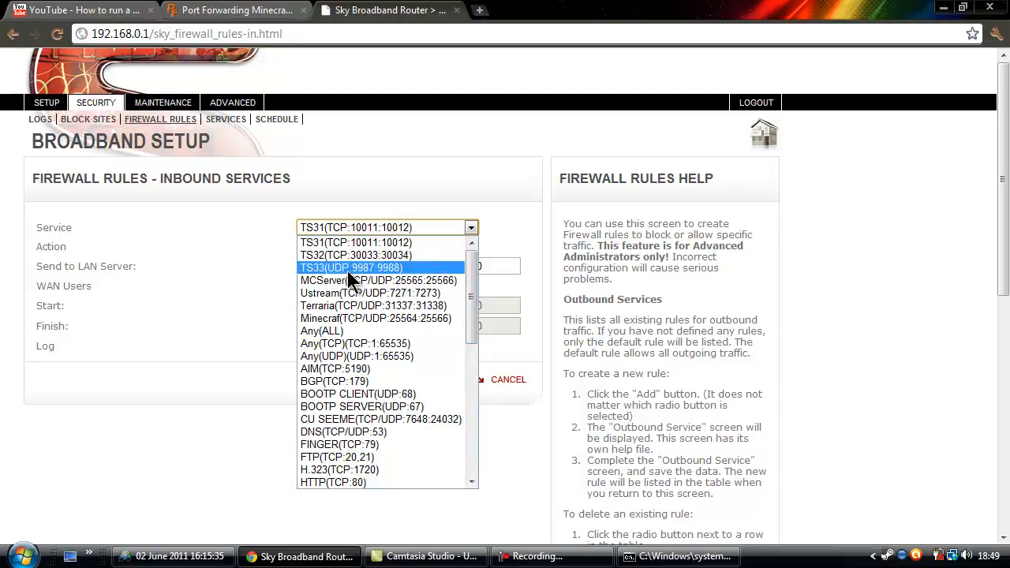
{"action": "left_click", "coordinate": [459, 321]}
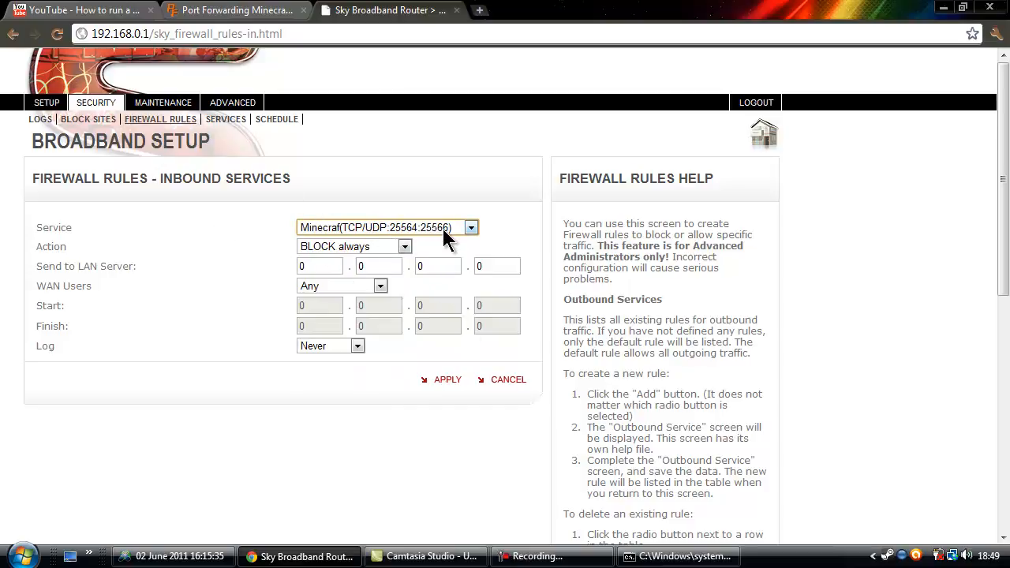
{"action": "left_click", "coordinate": [395, 246]}
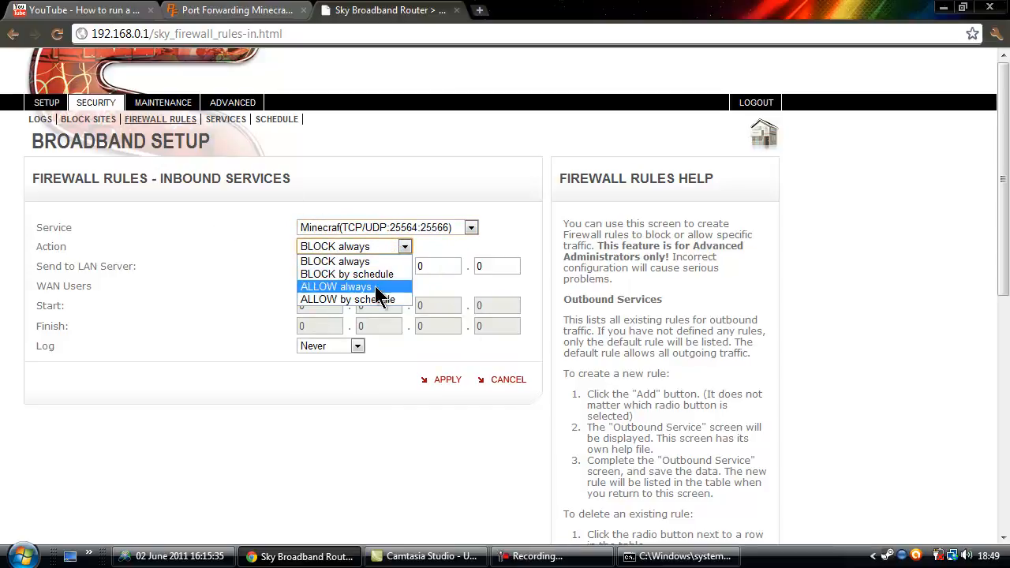
{"action": "left_click", "coordinate": [374, 287]}
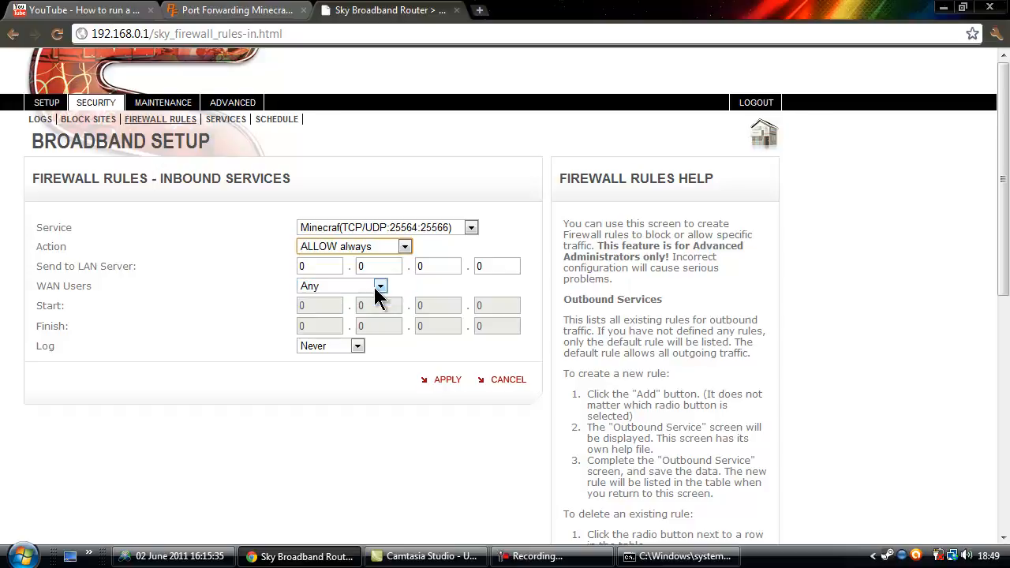
{"action": "left_click", "coordinate": [323, 266]}
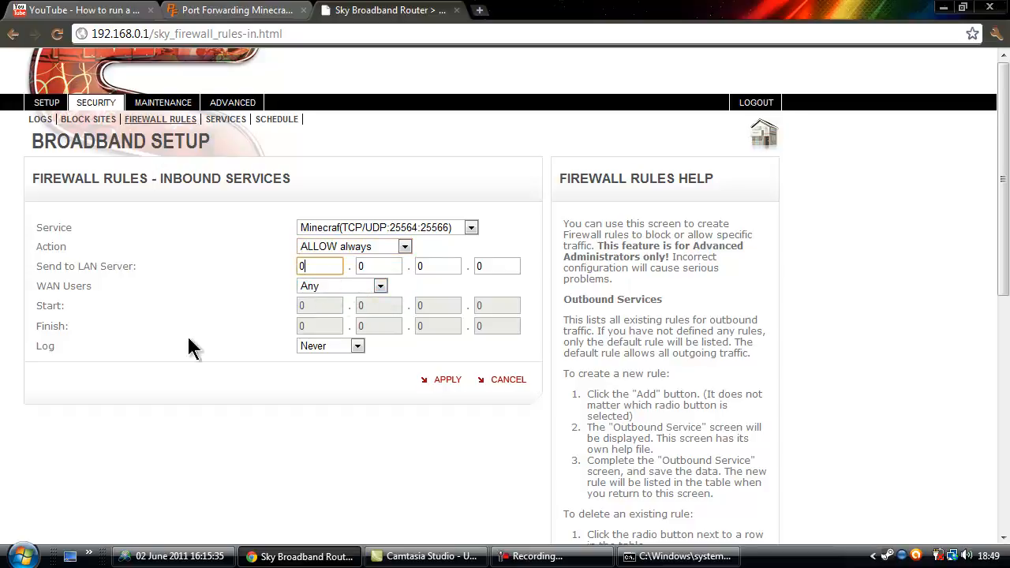
Verify the PC's address in ipconfig, enter LAN server 192.168.0.8, and apply the rule.
{"action": "left_click", "coordinate": [691, 557]}
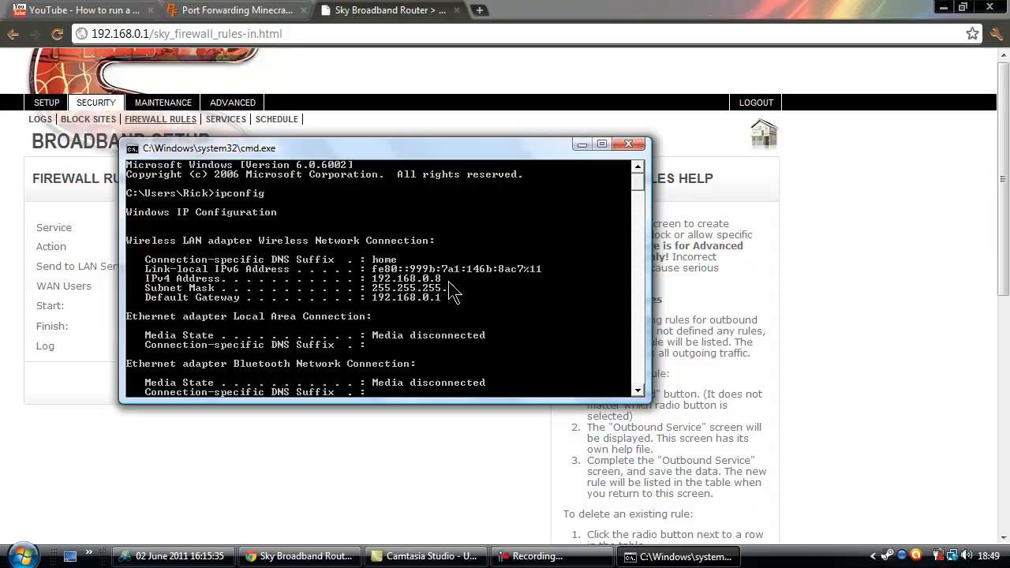
{"action": "left_click", "coordinate": [582, 145]}
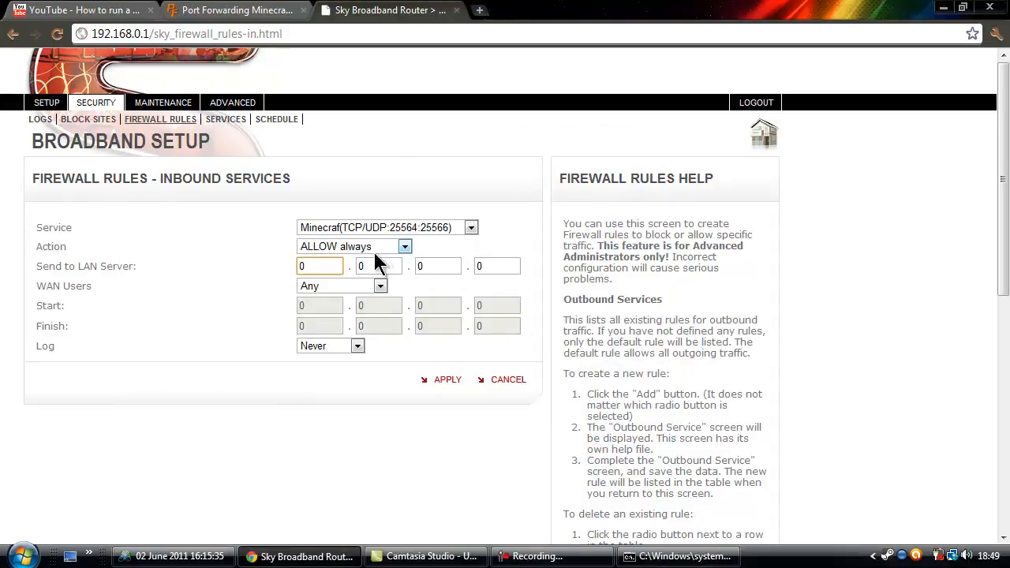
{"action": "type", "text": "195"}
{"action": "key", "text": "BackSpace"}
{"action": "type", "text": "2"}
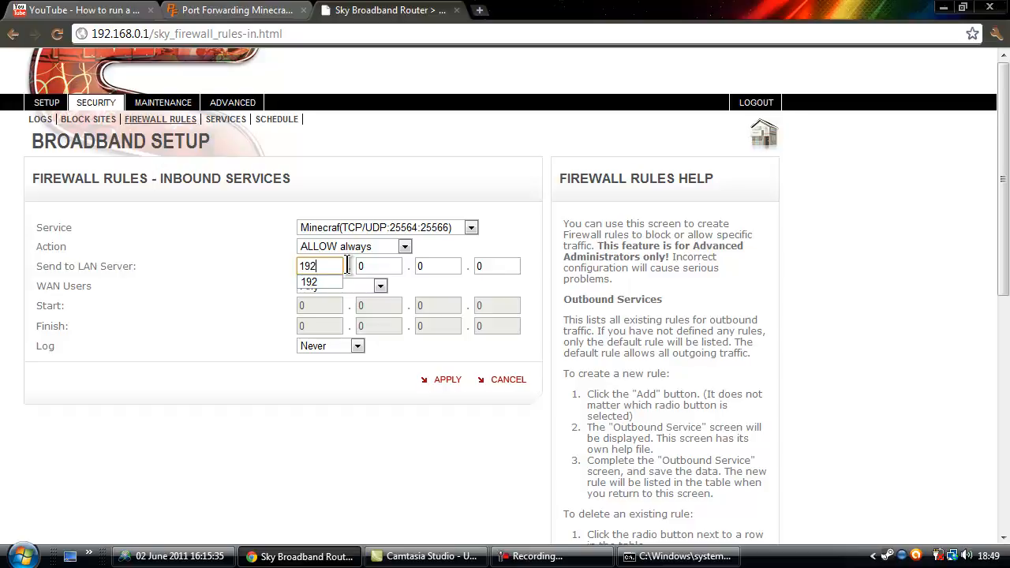
{"action": "key", "text": "Tab"}
{"action": "type", "text": "168"}
{"action": "key", "text": "Tab"}
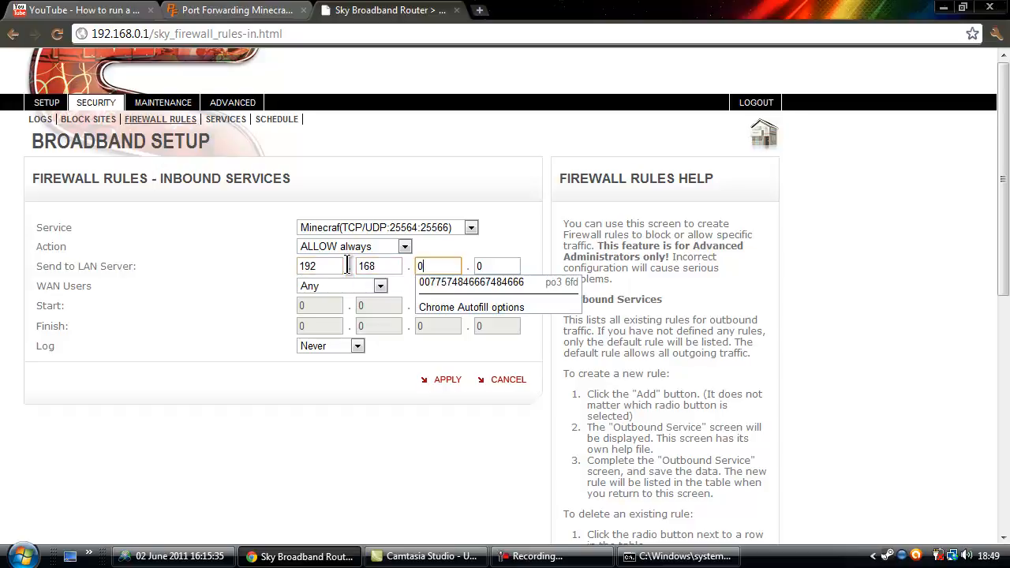
{"action": "key", "text": "Tab"}
{"action": "type", "text": "8"}
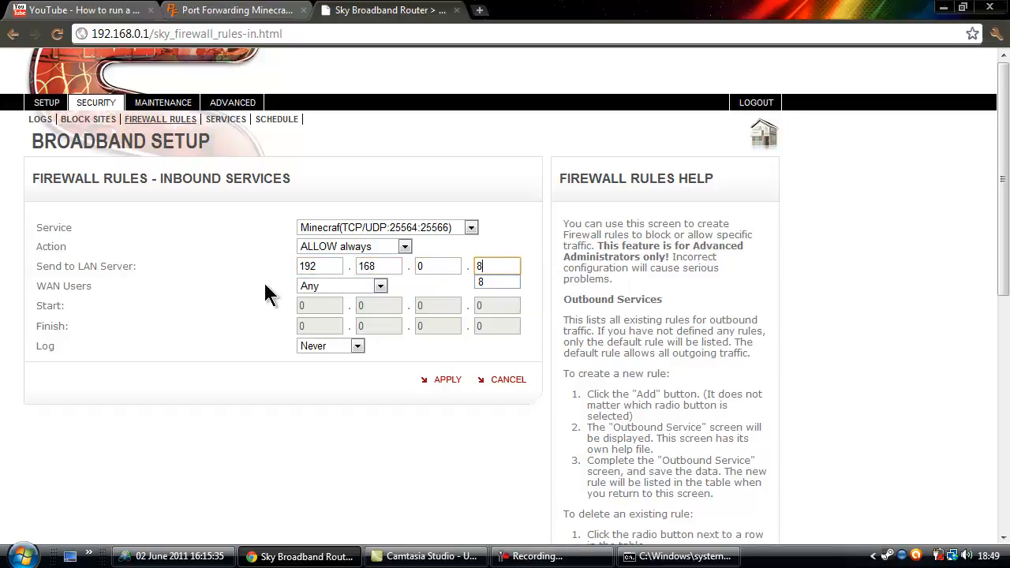
{"action": "key", "text": "Down"}
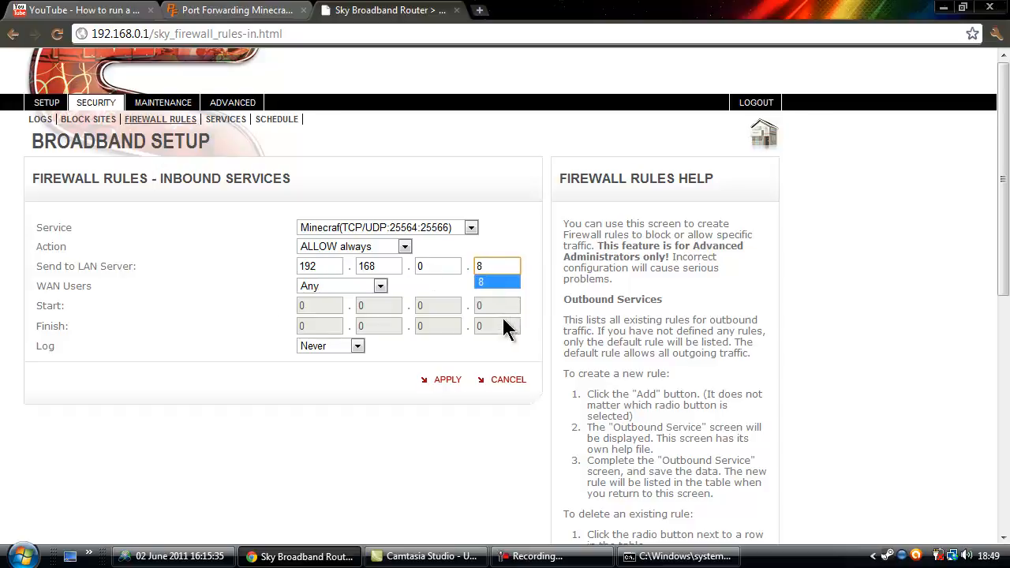
{"action": "left_click", "coordinate": [438, 283]}
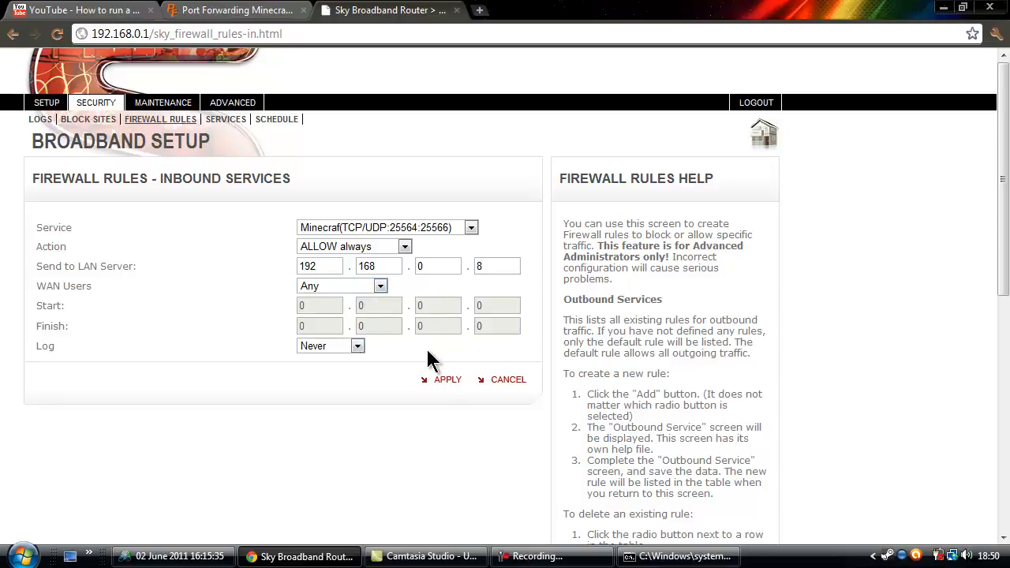
{"action": "left_click", "coordinate": [444, 380]}
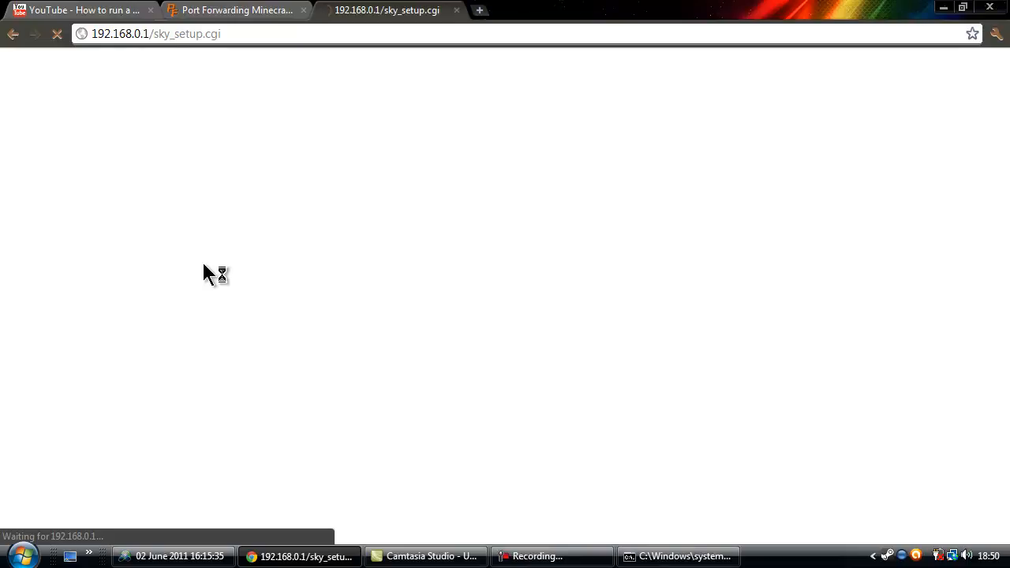
Confirm inbound rule 7 (Minecraf, 192.168.0.8, 25564:25566) is listed, then return to the PortForward guide.
{"action": "scroll", "coordinate": [208, 268], "scroll_direction": "down", "scroll_amount": 4}
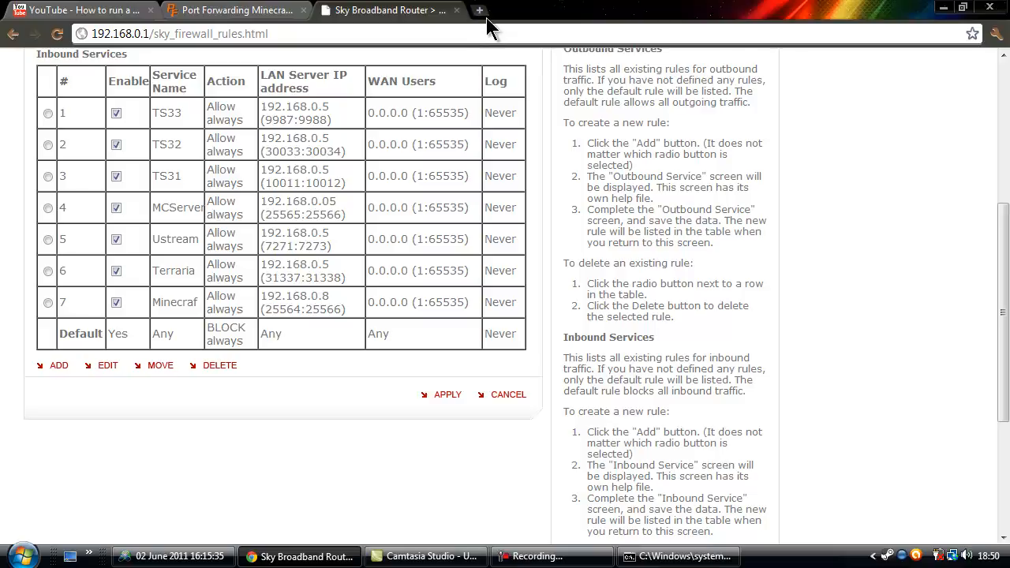
{"action": "left_click", "coordinate": [257, 12]}
Trim the guide's URL to portforward.com and read the external IP on its home page.
{"action": "scroll", "coordinate": [309, 328], "scroll_direction": "up", "scroll_amount": 4}
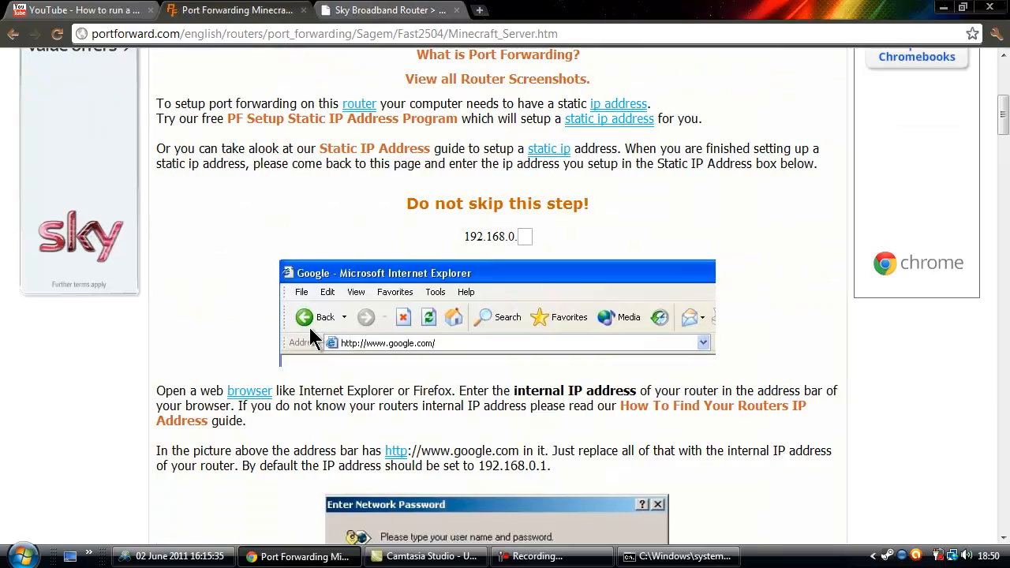
{"action": "scroll", "coordinate": [312, 331], "scroll_direction": "down", "scroll_amount": 12}
{"action": "scroll", "coordinate": [312, 335], "scroll_direction": "up", "scroll_amount": 2}
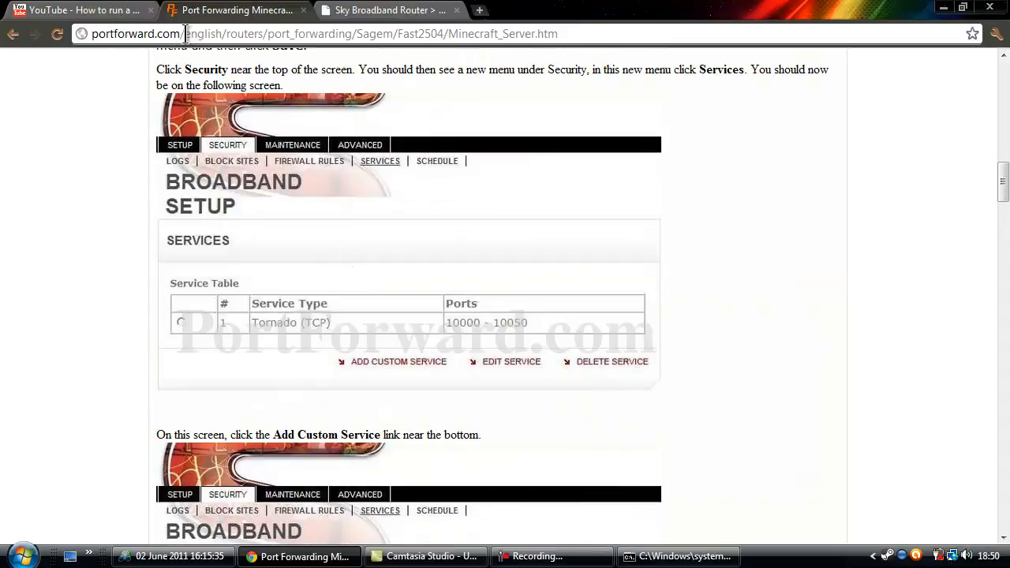
{"action": "left_click_drag", "start_coordinate": [180, 34], "coordinate": [861, 144]}
{"action": "key", "text": "BackSpace"}
{"action": "key", "text": "Return"}
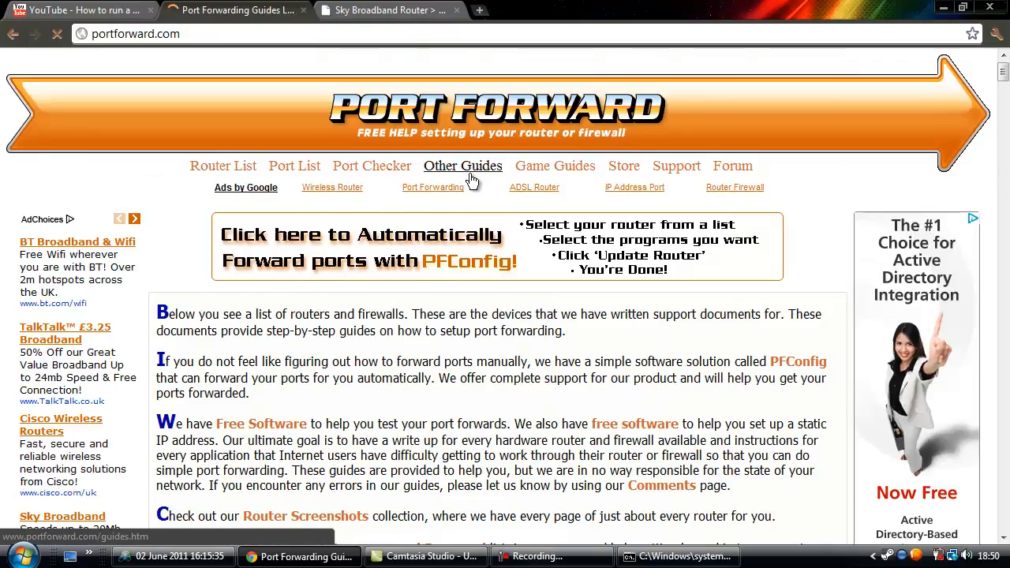
{"action": "scroll", "coordinate": [484, 327], "scroll_direction": "down", "scroll_amount": 6}
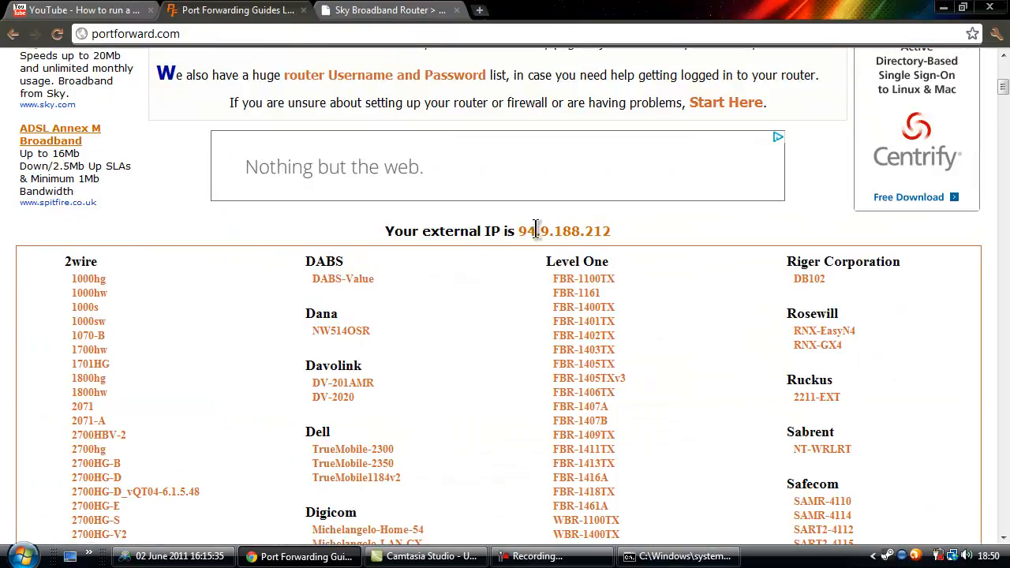
{"action": "left_click", "coordinate": [479, 10]}
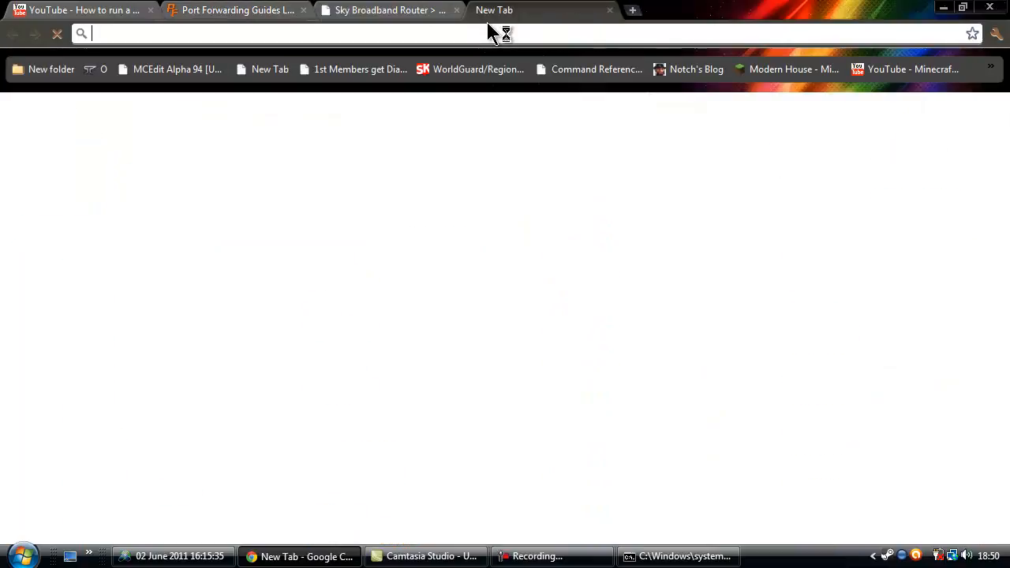
{"action": "type", "text": "www."}
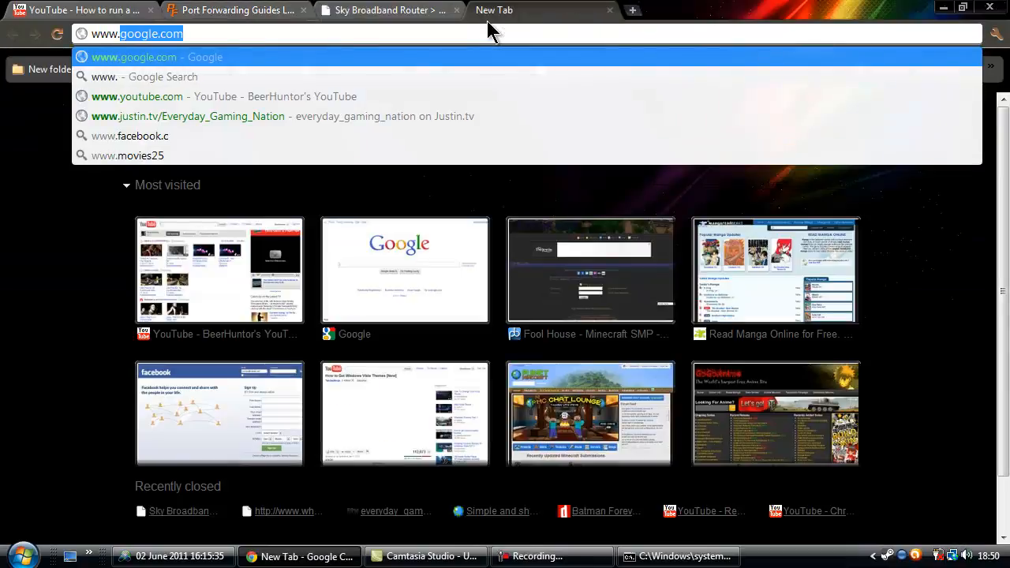
{"action": "type", "text": "ipchicken"}
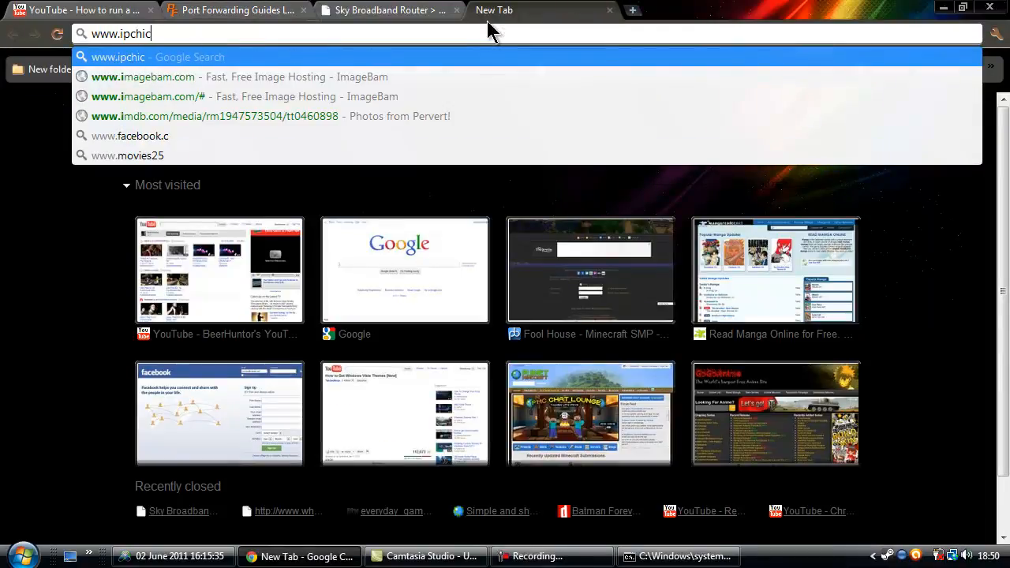
{"action": "type", "text": ".com"}
{"action": "key", "text": "Return"}
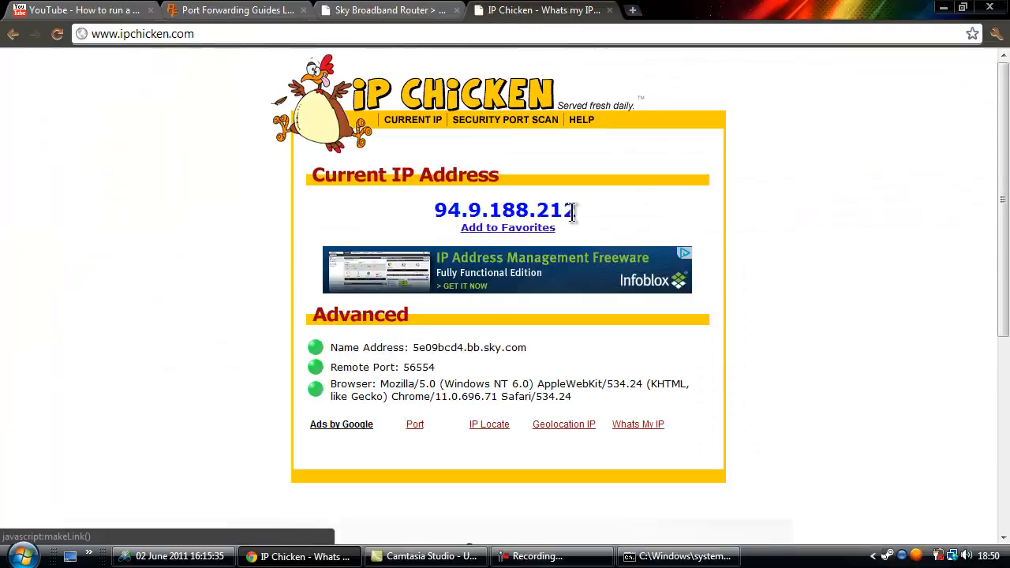
{"action": "left_click_drag", "start_coordinate": [601, 205], "coordinate": [433, 213]}
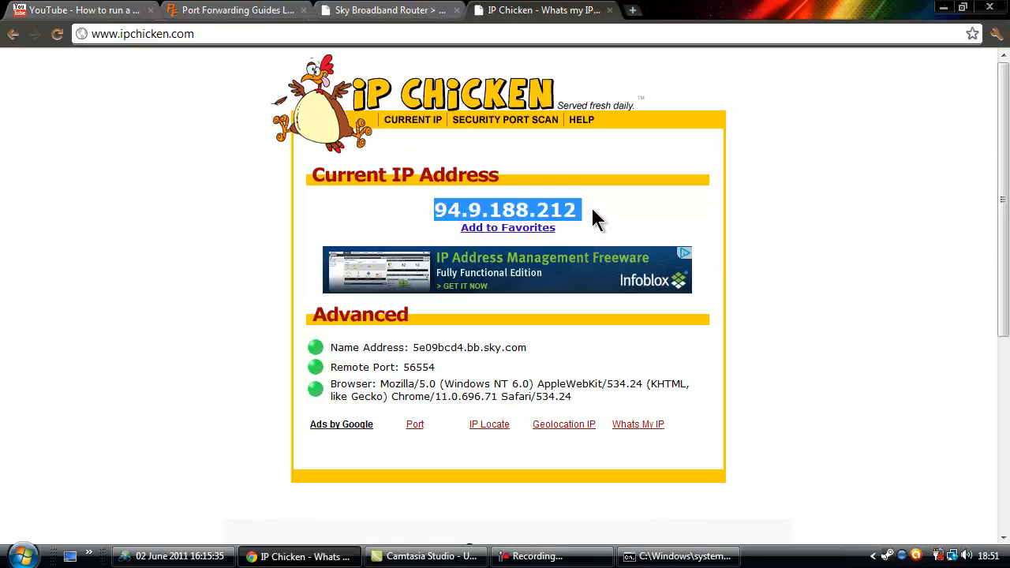
{"action": "left_click_drag", "start_coordinate": [592, 210], "coordinate": [408, 216]}
{"action": "left_click", "coordinate": [415, 229]}
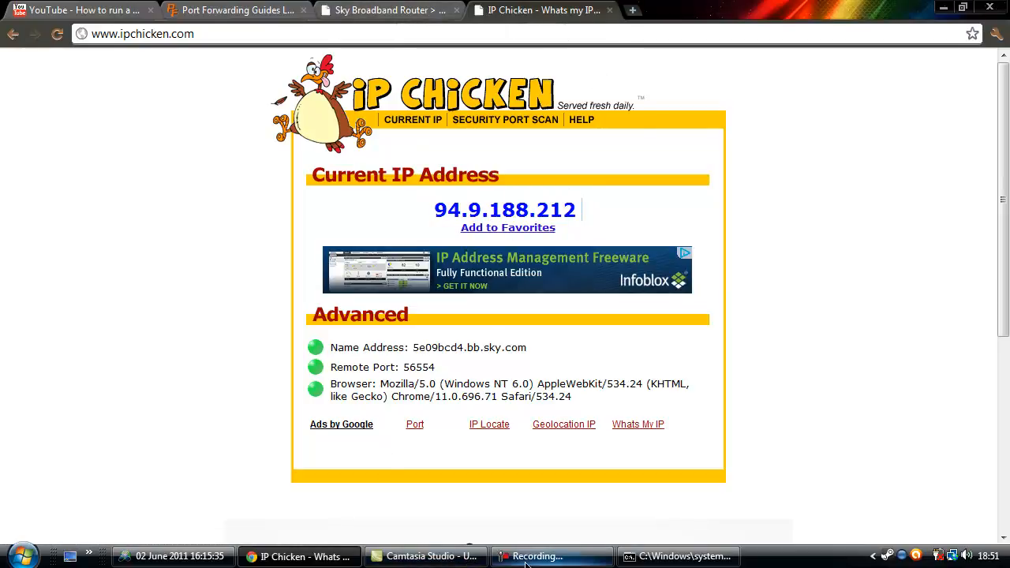
{"action": "left_click", "coordinate": [677, 556]}
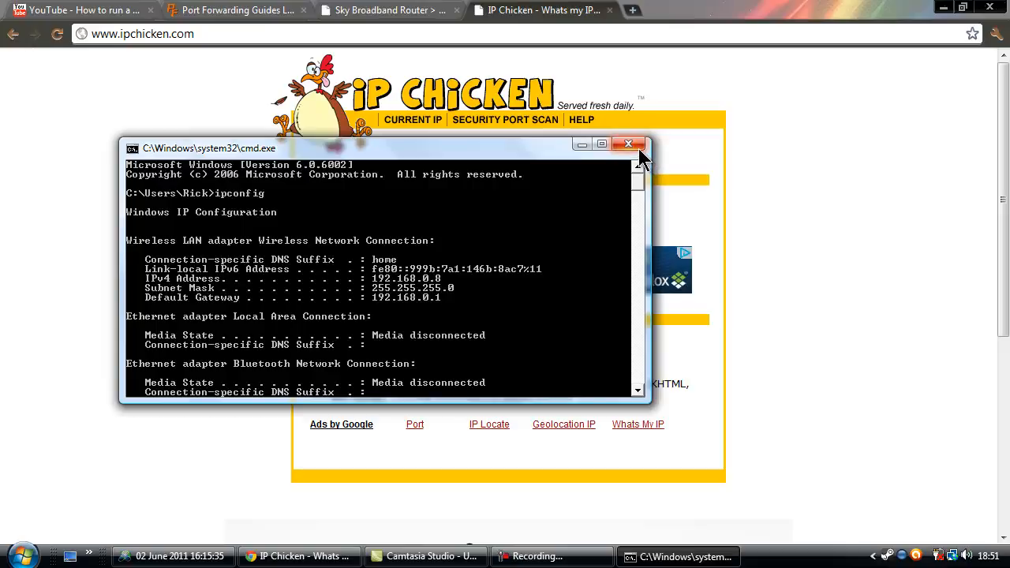
Minimize the command prompt, switch to the YouTube Minecraft server video, and restore the screen recorder.
{"action": "left_click", "coordinate": [582, 144]}
{"action": "left_click", "coordinate": [410, 11]}
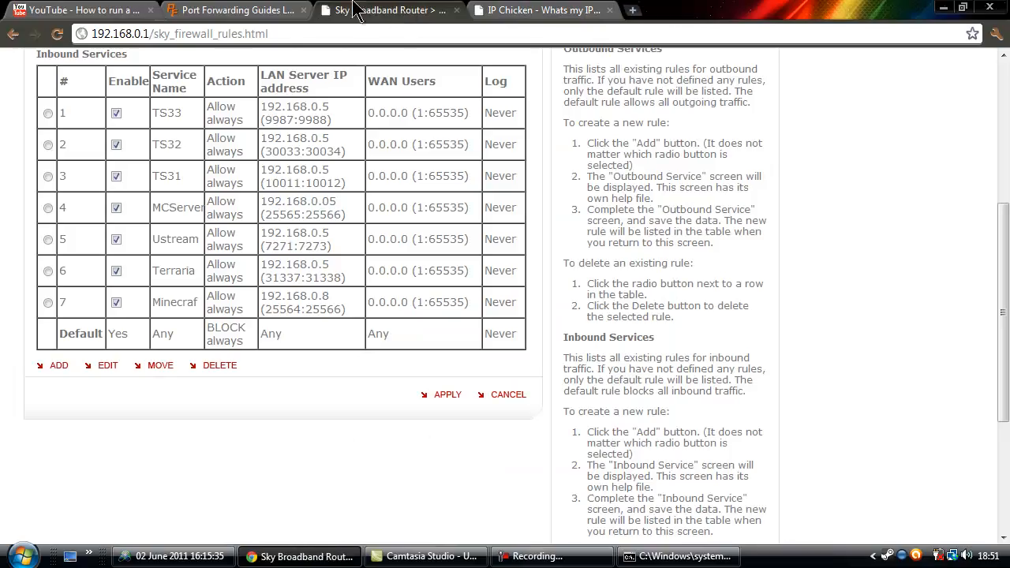
{"action": "left_click", "coordinate": [244, 11]}
{"action": "left_click", "coordinate": [342, 16]}
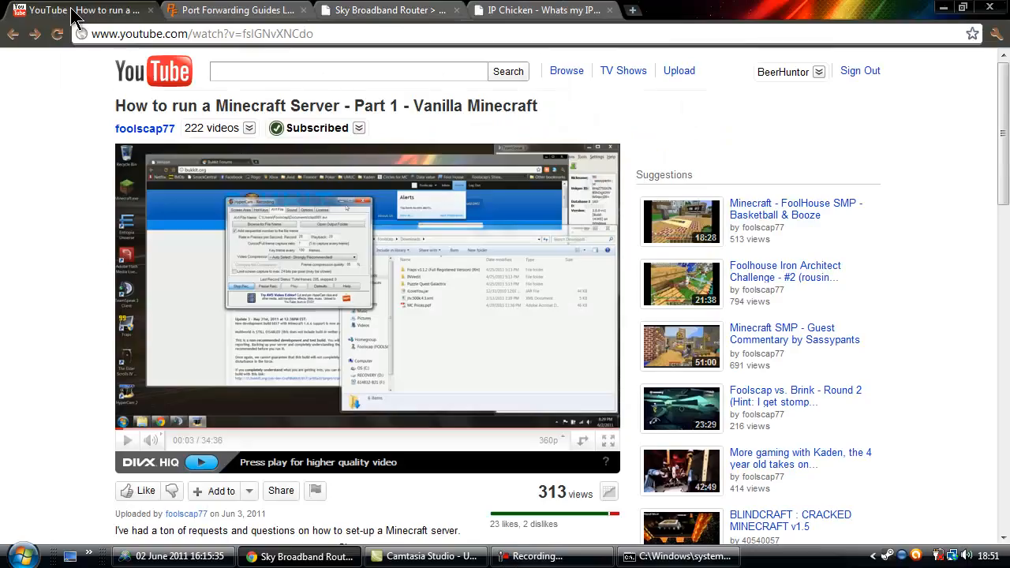
{"action": "left_click", "coordinate": [67, 10]}
{"action": "mouse_move", "coordinate": [565, 560]}
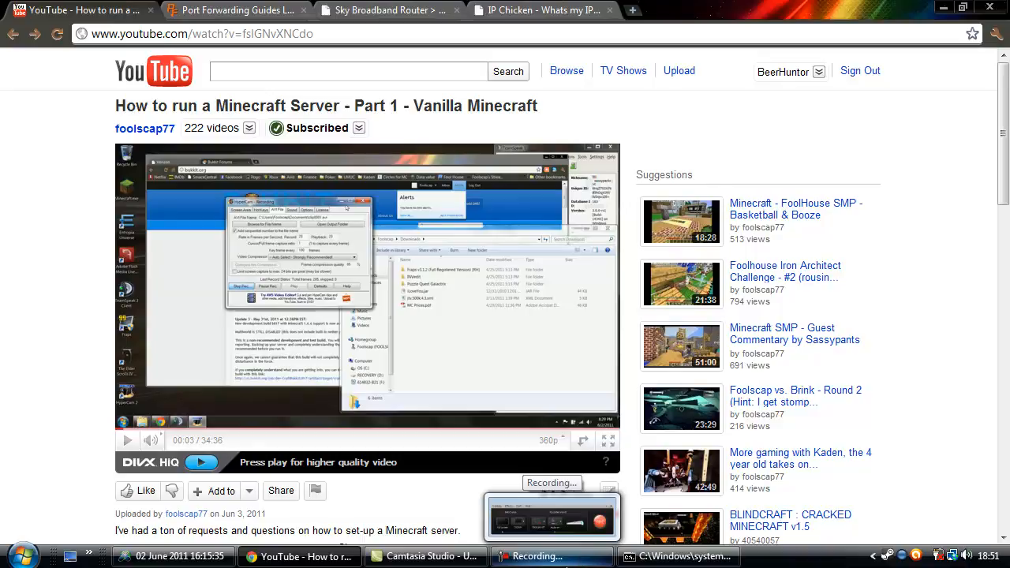
{"action": "left_click", "coordinate": [582, 561]}
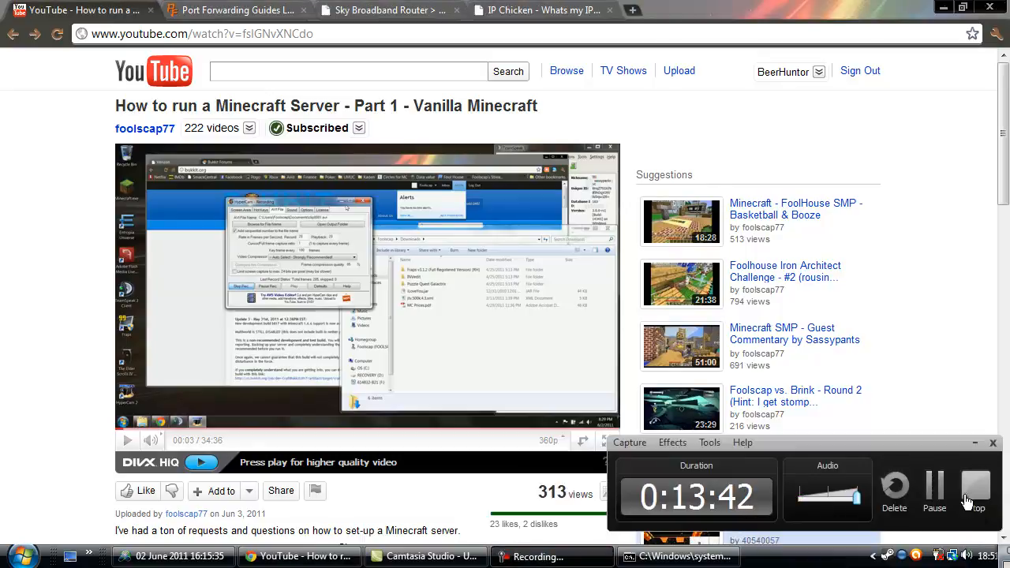